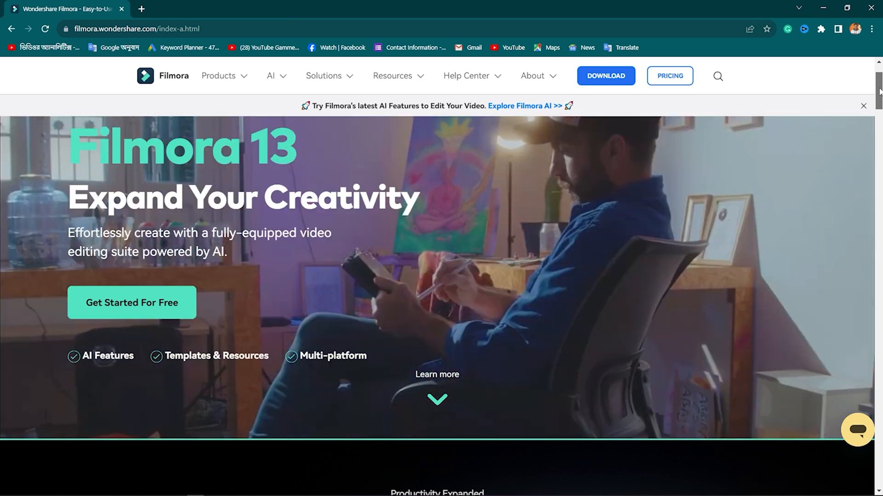
Examine the AI Copilot, Text-Based Editing and Thumbnail Creator demos and the template features on the Filmora 13 page.
{"action": "left_click_drag", "start_coordinate": [879, 90], "coordinate": [878, 123]}
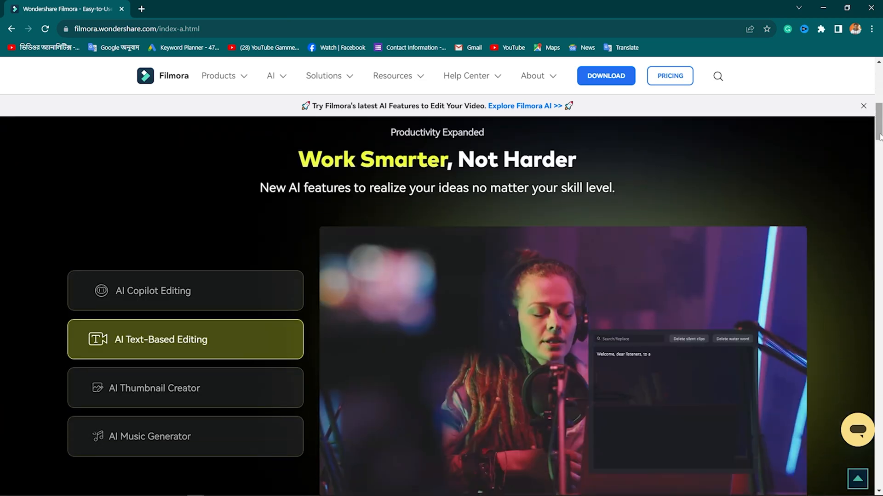
{"action": "left_click", "coordinate": [134, 300]}
{"action": "scroll", "coordinate": [143, 326], "scroll_direction": "down", "scroll_amount": 1}
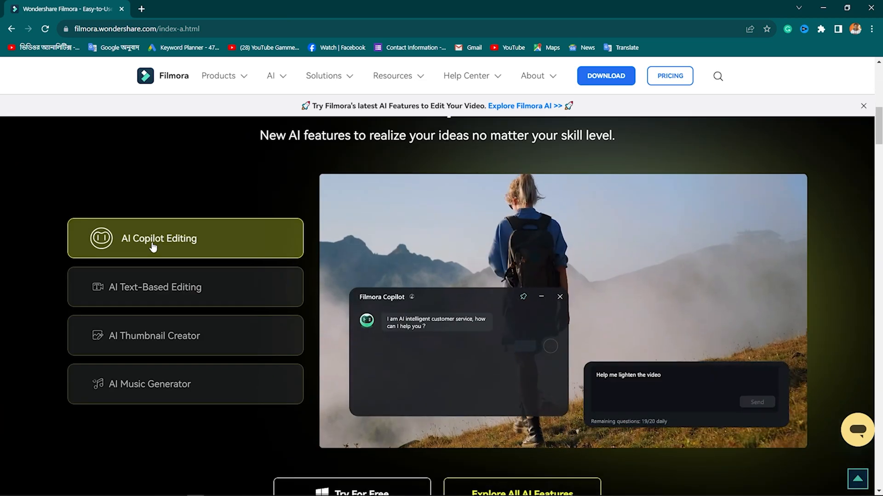
{"action": "left_click", "coordinate": [146, 297]}
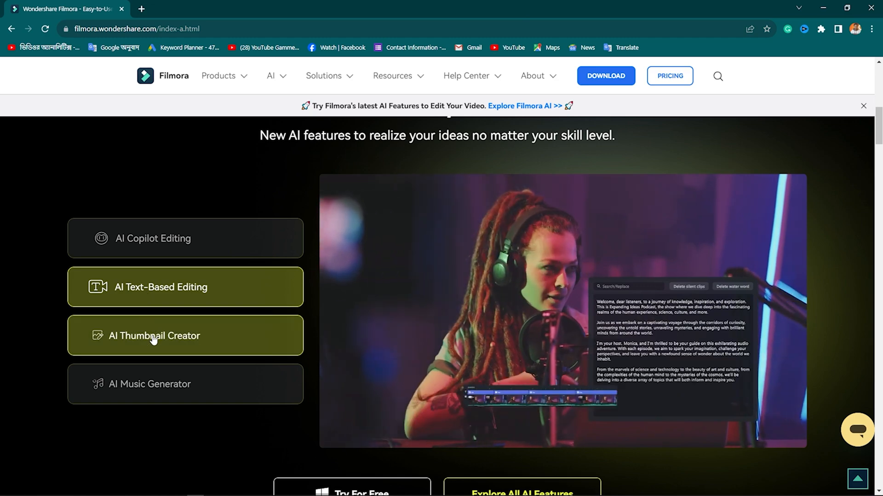
{"action": "left_click", "coordinate": [153, 339]}
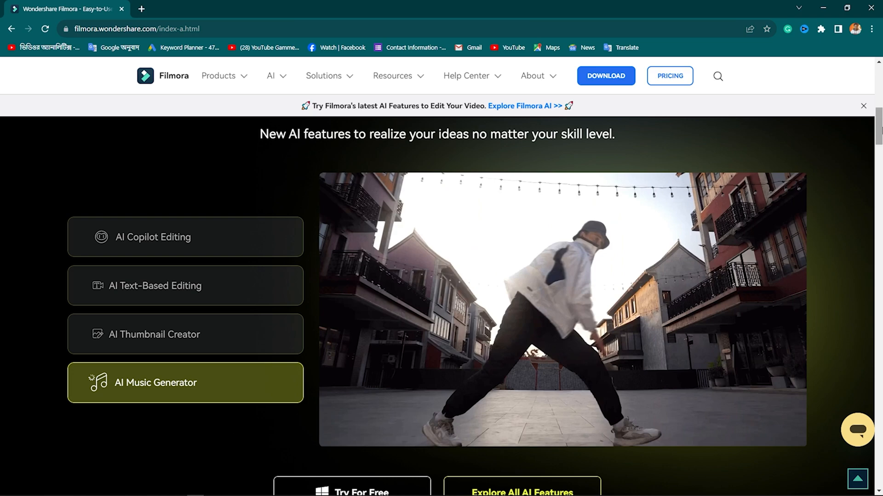
{"action": "scroll", "coordinate": [775, 151], "scroll_direction": "down", "scroll_amount": 7}
{"action": "scroll", "coordinate": [736, 193], "scroll_direction": "down", "scroll_amount": 5}
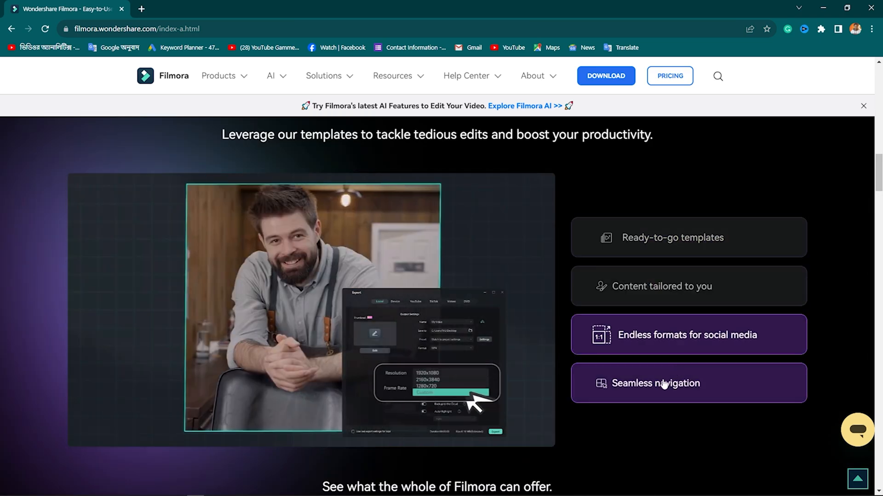
{"action": "scroll", "coordinate": [694, 384], "scroll_direction": "down", "scroll_amount": 7}
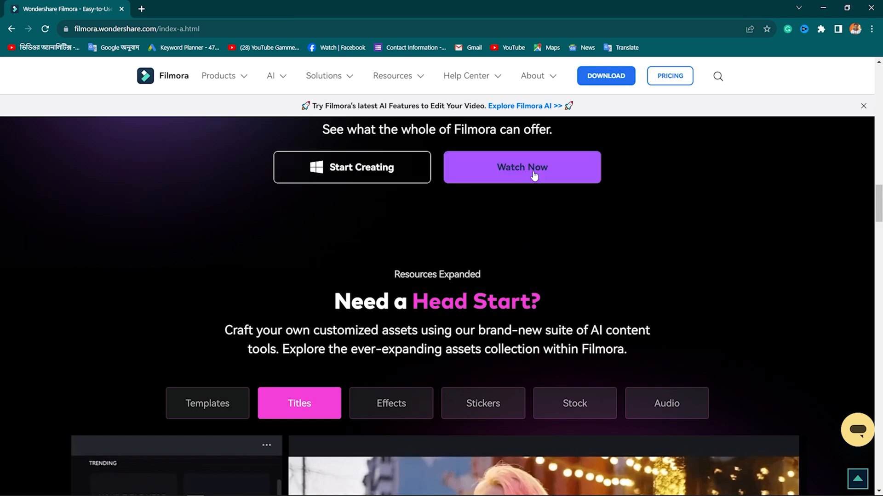
Examine the Templates, Titles, Effects, Stickers, Stock and Audio previews and the cross-platform section of the page.
{"action": "scroll", "coordinate": [533, 175], "scroll_direction": "down", "scroll_amount": 5}
{"action": "left_click", "coordinate": [207, 148]}
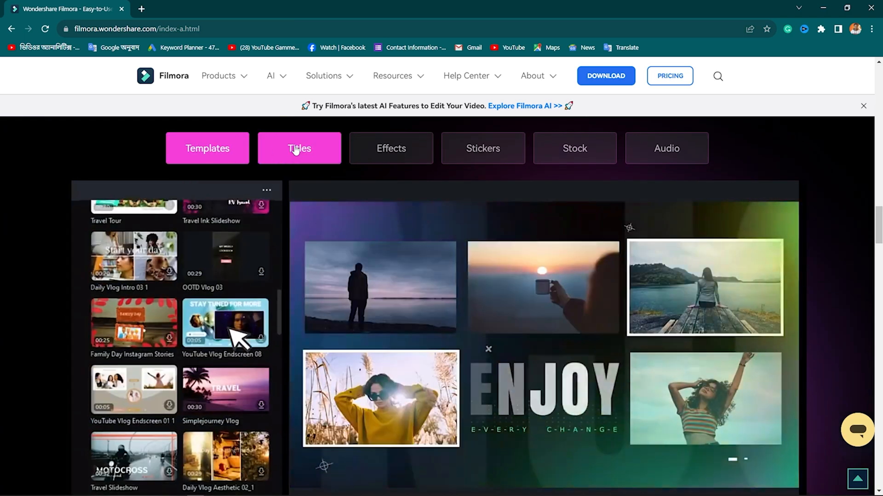
{"action": "left_click", "coordinate": [296, 151]}
{"action": "left_click", "coordinate": [418, 158]}
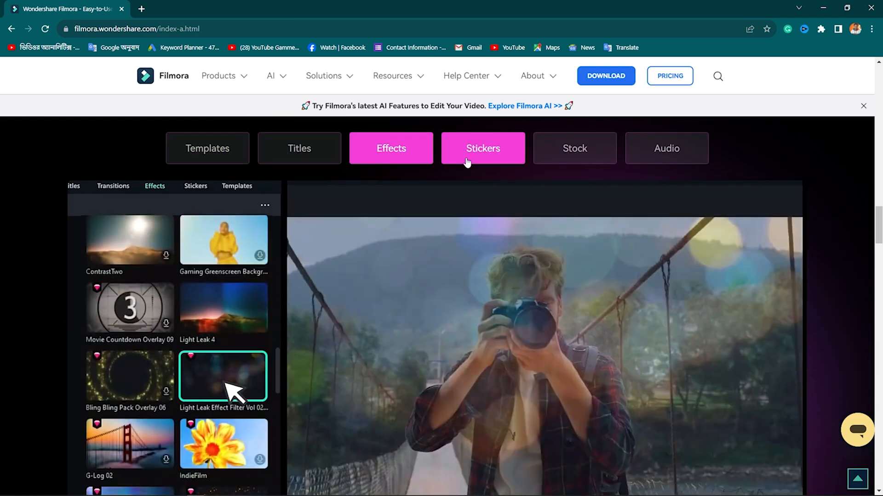
{"action": "left_click", "coordinate": [466, 159]}
{"action": "left_click", "coordinate": [575, 161]}
{"action": "left_click", "coordinate": [639, 154]}
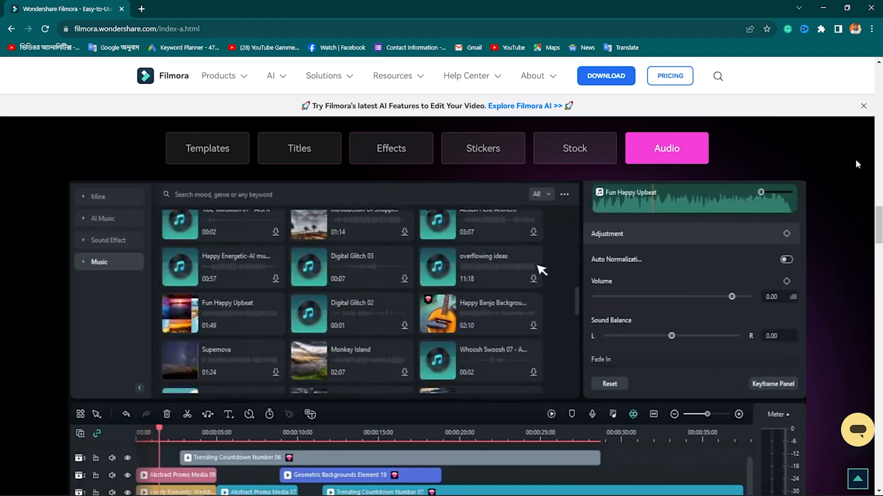
{"action": "scroll", "coordinate": [870, 281], "scroll_direction": "down", "scroll_amount": 10}
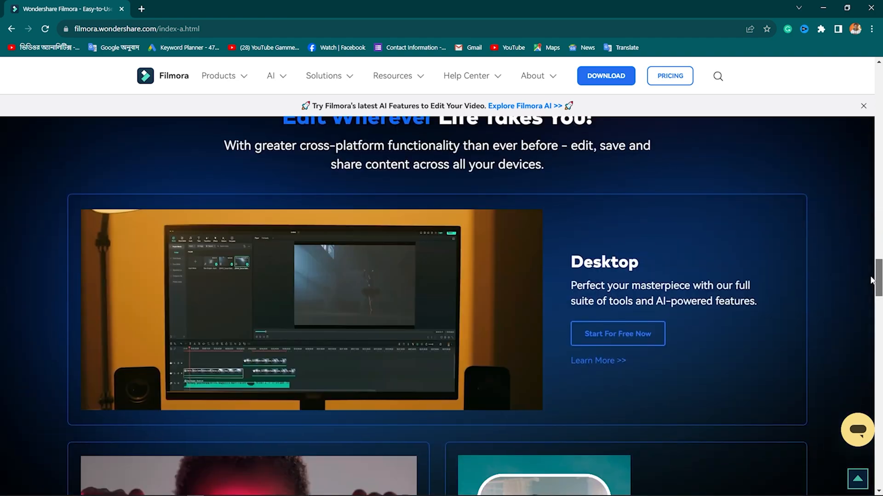
{"action": "mouse_move", "coordinate": [870, 280]}
{"action": "left_mouse_down"}
{"action": "mouse_move", "coordinate": [867, 480]}
{"action": "mouse_move", "coordinate": [869, 271]}
{"action": "left_mouse_up"}
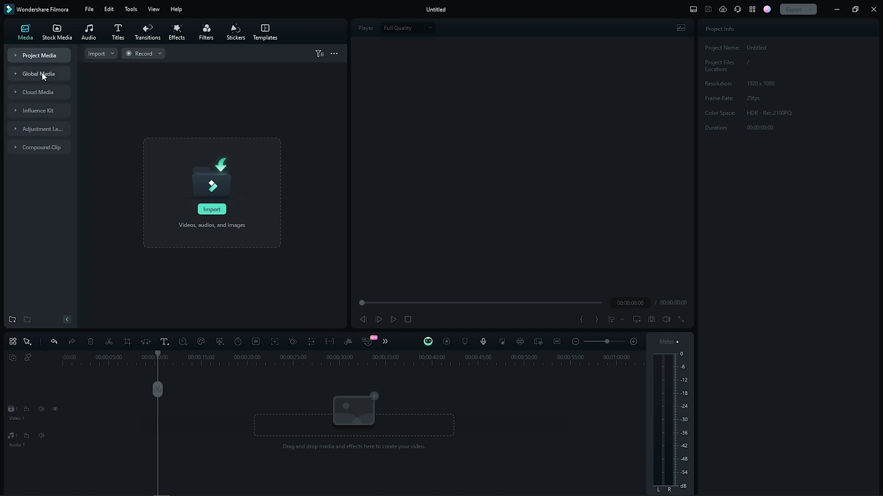
In Filmora, place the downloaded stock clip of the blonde woman with a camera at the start of video track 1, dismissing the settings-match dialog.
{"action": "left_click", "coordinate": [57, 35]}
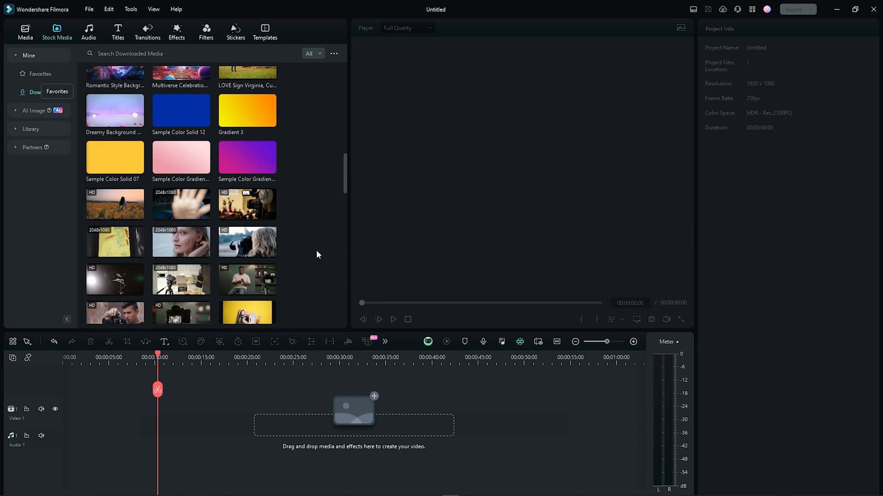
{"action": "scroll", "coordinate": [316, 250], "scroll_direction": "down", "scroll_amount": 2}
{"action": "left_click_drag", "start_coordinate": [247, 188], "coordinate": [69, 410]}
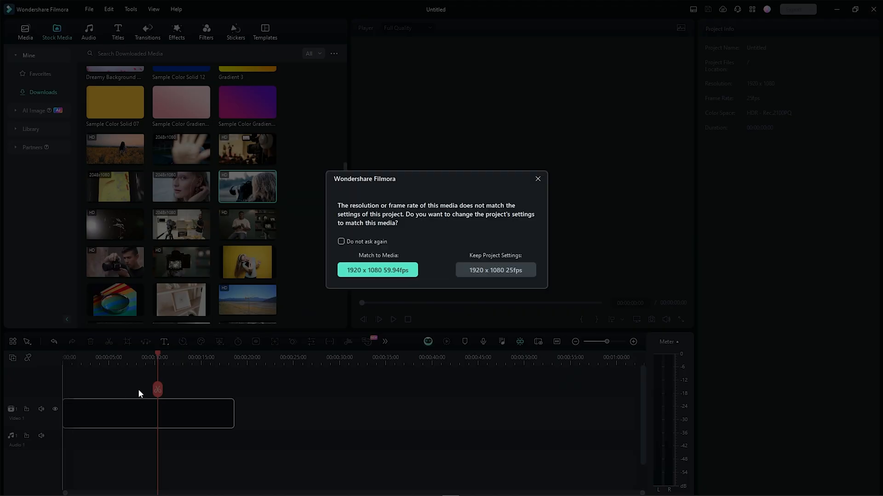
{"action": "left_click", "coordinate": [539, 179]}
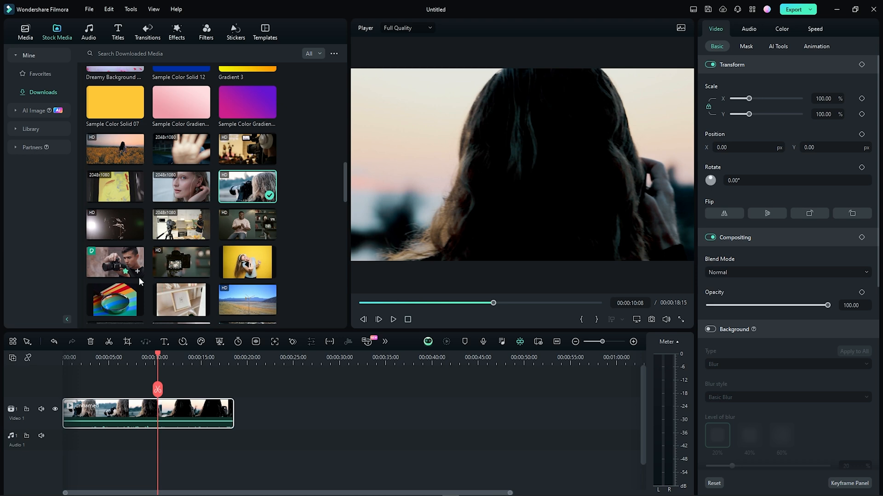
Append the flower-field, First person view, Young Married Couple and Romantic Sunset Walk stock clips to video track 1.
{"action": "scroll", "coordinate": [169, 225], "scroll_direction": "up", "scroll_amount": 2}
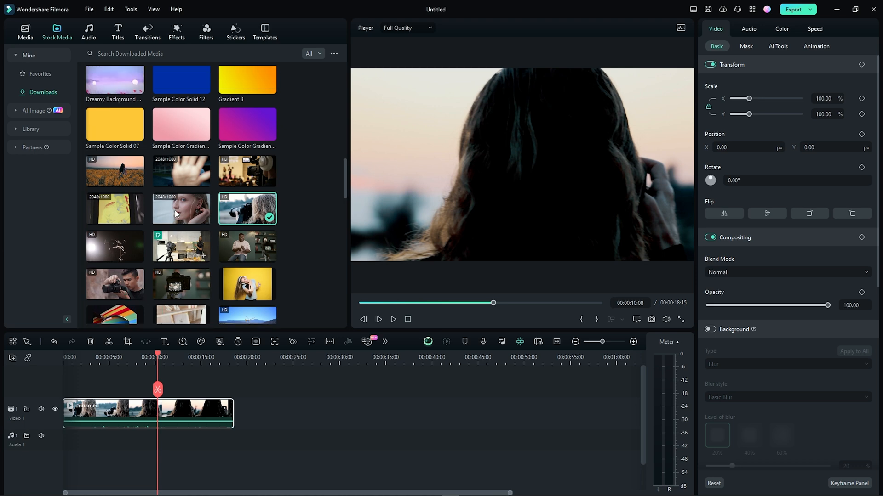
{"action": "left_click_drag", "start_coordinate": [116, 203], "coordinate": [236, 416]}
{"action": "scroll", "coordinate": [170, 161], "scroll_direction": "up", "scroll_amount": 4}
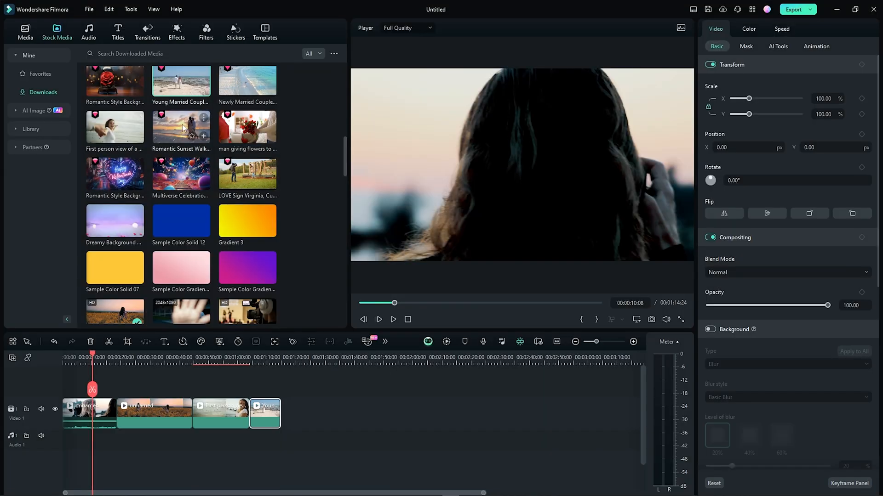
{"action": "left_click_drag", "start_coordinate": [184, 128], "coordinate": [294, 414]}
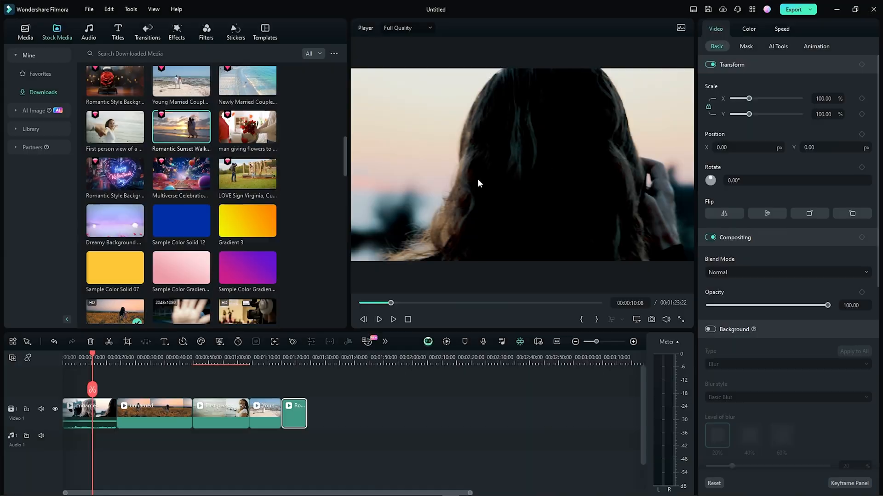
Append the Newly Married Couple clip and a second Young Married Couple clip to the track, keeping the 1920 x 1080 25fps project settings.
{"action": "scroll", "coordinate": [230, 152], "scroll_direction": "up", "scroll_amount": 1}
{"action": "left_click_drag", "start_coordinate": [247, 135], "coordinate": [320, 414]}
{"action": "left_click", "coordinate": [502, 270]}
{"action": "left_click_drag", "start_coordinate": [181, 135], "coordinate": [344, 414]}
{"action": "left_click", "coordinate": [502, 270]}
Append the stock clips of the male photographer and the blue-sky landscape to the end of video track 1.
{"action": "scroll", "coordinate": [228, 259], "scroll_direction": "down", "scroll_amount": 5}
{"action": "scroll", "coordinate": [226, 258], "scroll_direction": "up", "scroll_amount": 1}
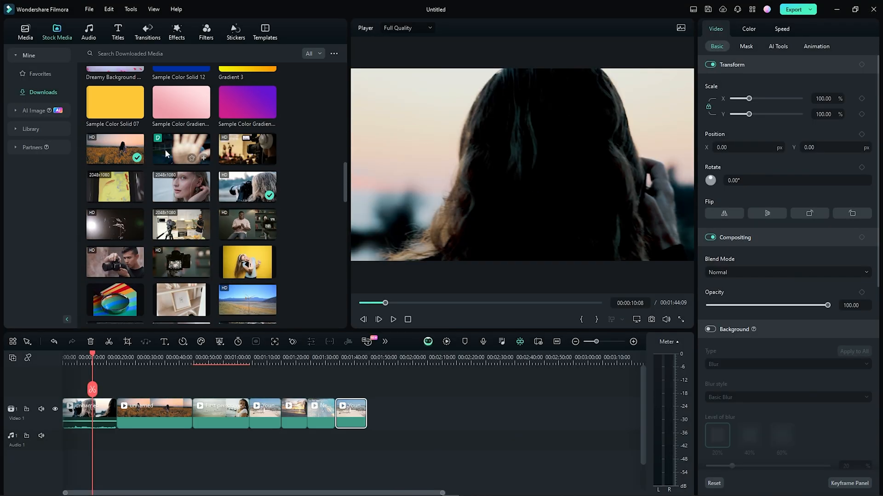
{"action": "scroll", "coordinate": [226, 259], "scroll_direction": "down", "scroll_amount": 2}
{"action": "left_click_drag", "start_coordinate": [115, 153], "coordinate": [380, 414]}
{"action": "left_click", "coordinate": [537, 179]}
{"action": "left_click_drag", "start_coordinate": [248, 189], "coordinate": [404, 414]}
{"action": "left_click", "coordinate": [537, 178]}
Append the green valley clip and the desert road clip to the track, keeping the project settings for both.
{"action": "scroll", "coordinate": [159, 251], "scroll_direction": "down", "scroll_amount": 3}
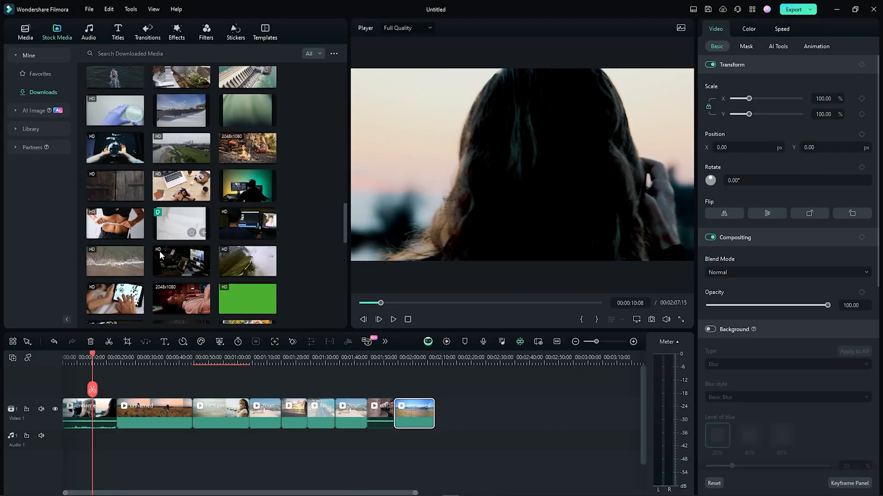
{"action": "left_click_drag", "start_coordinate": [181, 135], "coordinate": [460, 414]}
{"action": "left_click", "coordinate": [496, 270]}
{"action": "left_click_drag", "start_coordinate": [115, 186], "coordinate": [529, 414]}
{"action": "left_click", "coordinate": [499, 269]}
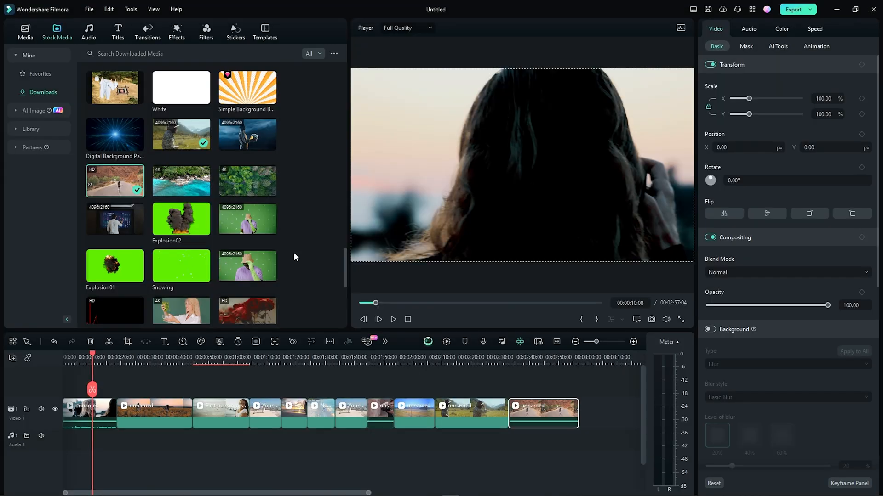
Split the first camera clip a few seconds in and delete its remainder so the following clips close up.
{"action": "scroll", "coordinate": [293, 253], "scroll_direction": "down", "scroll_amount": 5}
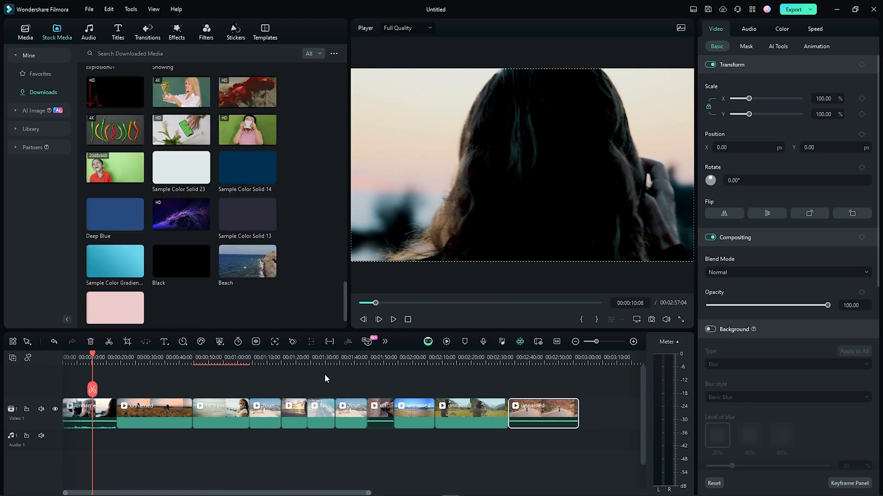
{"action": "left_click_drag", "start_coordinate": [327, 360], "coordinate": [323, 360]}
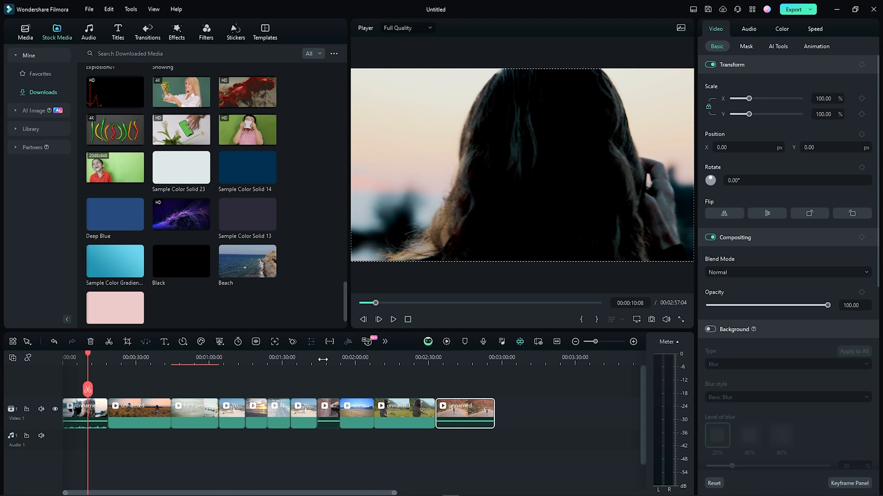
{"action": "left_click", "coordinate": [90, 420]}
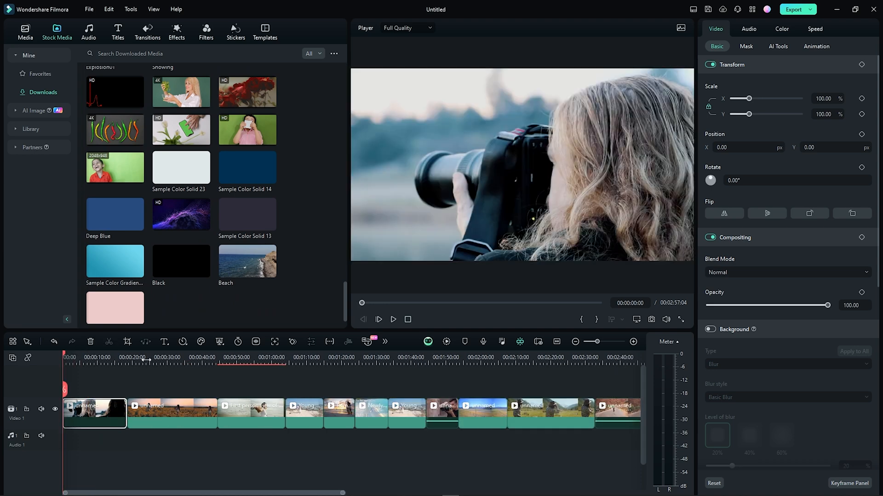
{"action": "left_click_drag", "start_coordinate": [147, 360], "coordinate": [142, 360]}
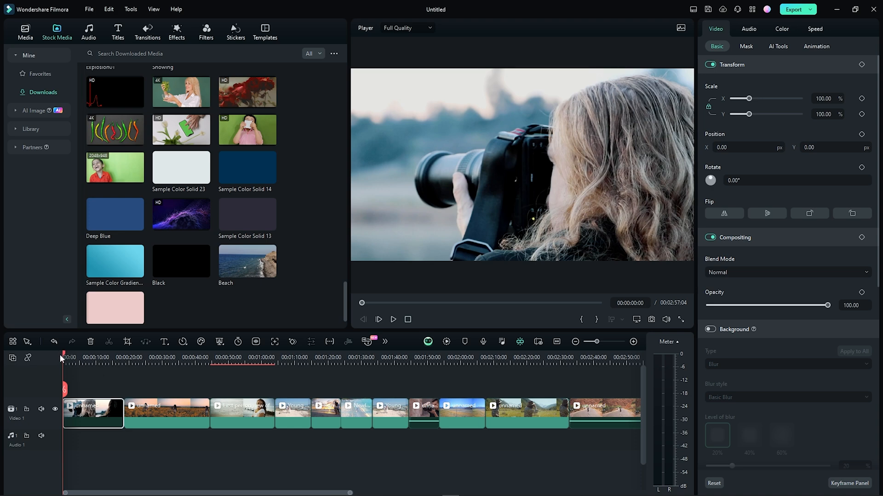
{"action": "left_click_drag", "start_coordinate": [64, 358], "coordinate": [113, 360]}
{"action": "left_click", "coordinate": [75, 390]}
{"action": "left_click", "coordinate": [93, 416]}
{"action": "key", "text": "Delete"}
Cut the flower-field clip to a few seconds and remove the First person view clip from the track.
{"action": "left_click", "coordinate": [86, 390]}
{"action": "left_click", "coordinate": [106, 420]}
{"action": "key", "text": "Delete"}
{"action": "left_click", "coordinate": [141, 420]}
{"action": "key", "text": "Delete"}
Cut the two Young Married Couple clips, the Romantic Sunset Walk clip and the Newly Married Couple clip to about 3 seconds each.
{"action": "key", "text": "space"}
{"action": "key", "text": "space"}
{"action": "left_click", "coordinate": [95, 390]}
{"action": "left_click", "coordinate": [108, 414]}
{"action": "key", "text": "Delete"}
{"action": "key", "text": "Delete"}
{"action": "left_click", "coordinate": [113, 390]}
{"action": "left_click", "coordinate": [127, 418]}
{"action": "key", "text": "Delete"}
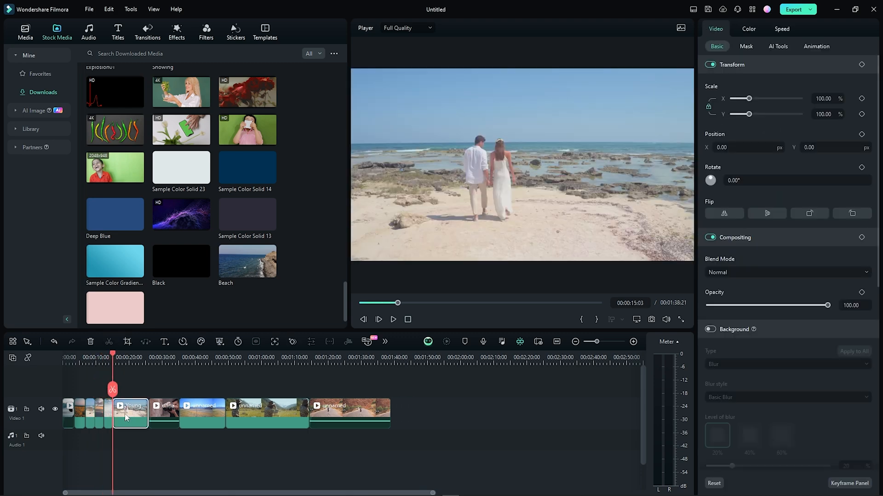
{"action": "key", "text": "space"}
{"action": "key", "text": "Delete"}
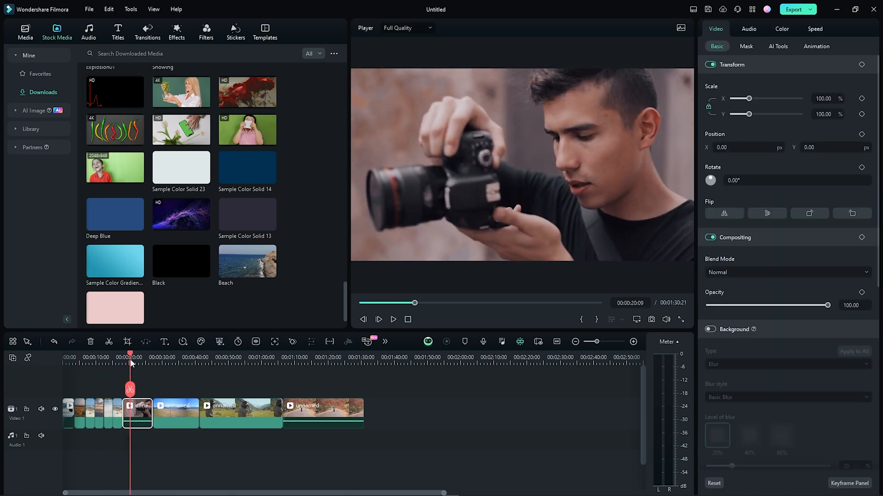
Cut the male photographer, landscape, green valley and desert road clips to about 2 to 3 seconds each, deleting the remainders.
{"action": "key", "text": "space"}
{"action": "left_click", "coordinate": [140, 409]}
{"action": "left_click_drag", "start_coordinate": [131, 356], "coordinate": [148, 370]}
{"action": "left_click", "coordinate": [139, 390]}
{"action": "left_click", "coordinate": [156, 415]}
{"action": "key", "text": "Delete"}
{"action": "key", "text": "Delete"}
{"action": "left_click", "coordinate": [159, 412]}
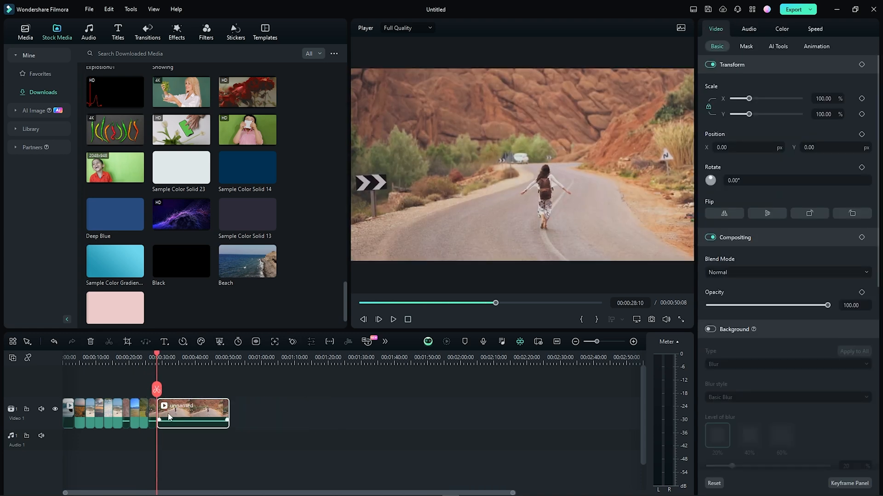
{"action": "key", "text": "Delete"}
Check the trimmed sequence through to its end and shorten the first camera clip to about 1.6 seconds.
{"action": "left_click", "coordinate": [93, 358]}
{"action": "left_click_drag", "start_coordinate": [63, 361], "coordinate": [245, 359]}
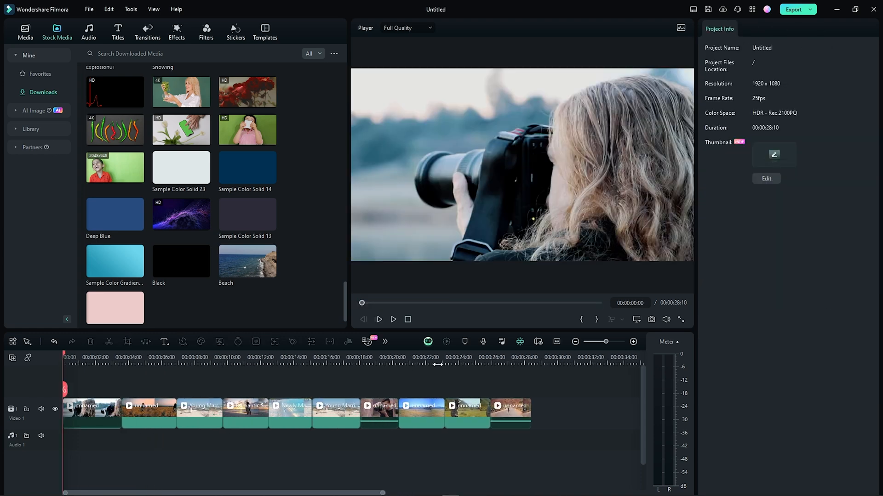
{"action": "left_click", "coordinate": [502, 357]}
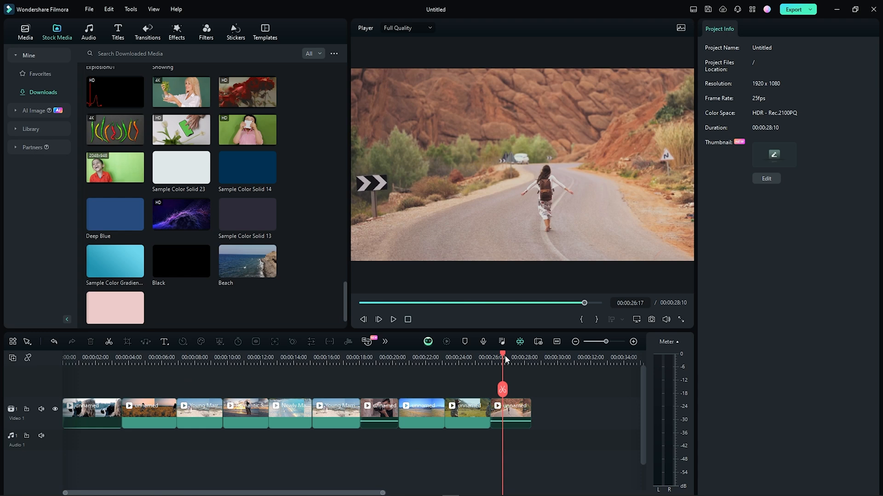
{"action": "left_click_drag", "start_coordinate": [505, 360], "coordinate": [530, 363]}
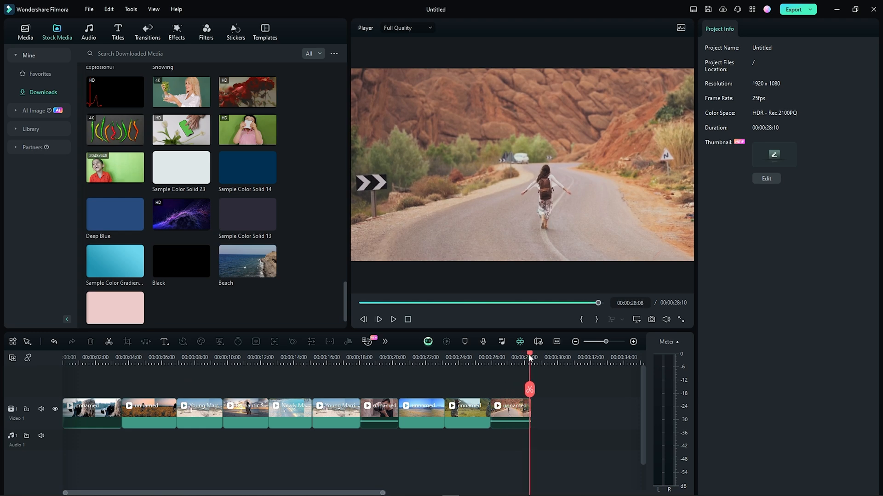
{"action": "left_click_drag", "start_coordinate": [530, 359], "coordinate": [104, 366]}
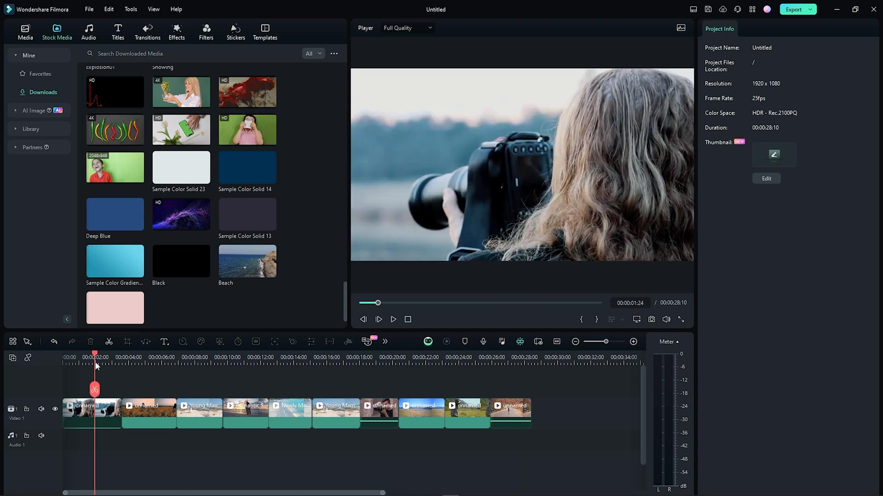
{"action": "left_click_drag", "start_coordinate": [96, 366], "coordinate": [162, 360]}
{"action": "left_click", "coordinate": [89, 390]}
{"action": "left_click", "coordinate": [103, 407]}
{"action": "key", "text": "Delete"}
Shorten the flower-field clip and the three beach couple clips after it to just over 1 second each, deleting the leftovers.
{"action": "left_click", "coordinate": [109, 390]}
{"action": "left_click", "coordinate": [124, 406]}
{"action": "key", "text": "Delete"}
{"action": "left_click", "coordinate": [162, 390]}
{"action": "left_click", "coordinate": [177, 416]}
{"action": "key", "text": "Delete"}
Move the second Young Married Couple clip to the end of the track and close the gap it leaves.
{"action": "left_click_drag", "start_coordinate": [182, 414], "coordinate": [400, 414]}
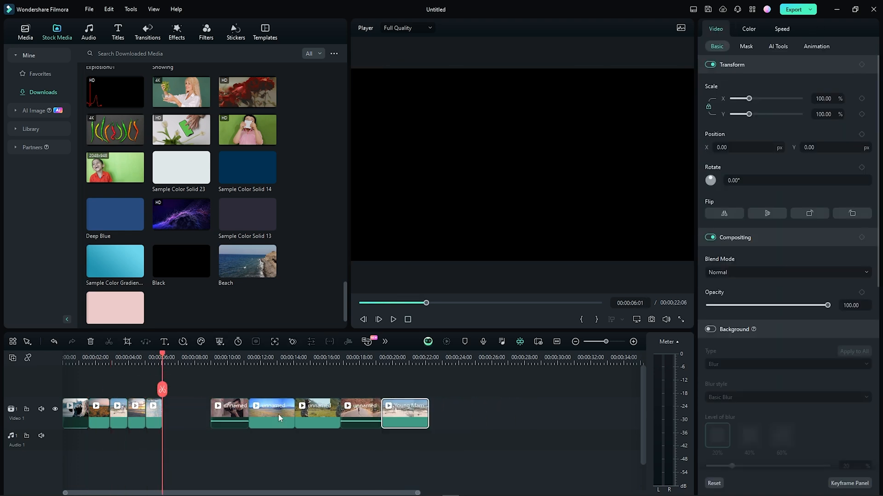
{"action": "left_click", "coordinate": [184, 413]}
{"action": "key", "text": "Delete"}
Shorten the photographer, landscape, valley, road and final Young Married Couple clips to about 1 second each, deleting the leftovers.
{"action": "left_click", "coordinate": [184, 411]}
{"action": "key", "text": "Delete"}
{"action": "left_click", "coordinate": [189, 390]}
{"action": "left_click", "coordinate": [200, 410]}
{"action": "left_click_drag", "start_coordinate": [174, 360], "coordinate": [63, 361]}
{"action": "key", "text": "Delete"}
{"action": "left_click", "coordinate": [204, 390]}
{"action": "left_click", "coordinate": [216, 411]}
{"action": "left_click", "coordinate": [235, 390]}
{"action": "left_click", "coordinate": [251, 410]}
{"action": "key", "text": "Delete"}
Enlarge the timeline's time scale and show the downloaded effects in the effects library.
{"action": "left_click_drag", "start_coordinate": [113, 359], "coordinate": [181, 359]}
{"action": "left_click", "coordinate": [177, 32]}
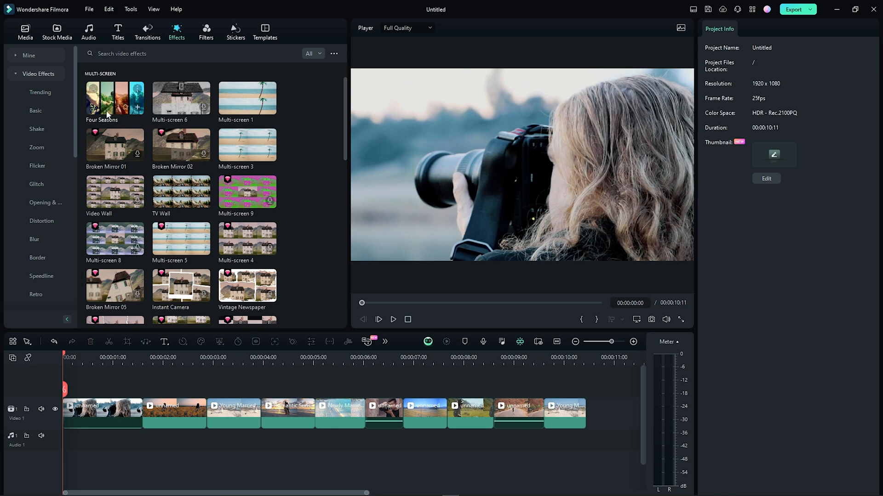
{"action": "left_click", "coordinate": [37, 56]}
{"action": "left_click", "coordinate": [44, 94]}
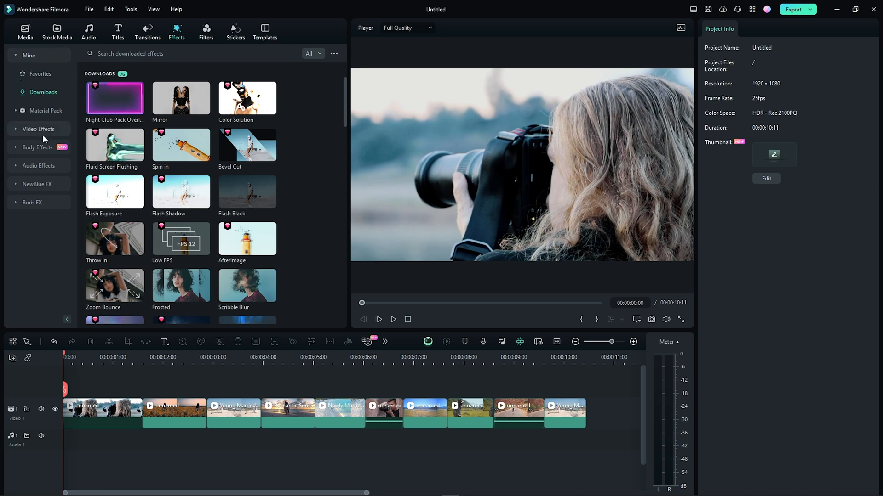
{"action": "left_click", "coordinate": [24, 56]}
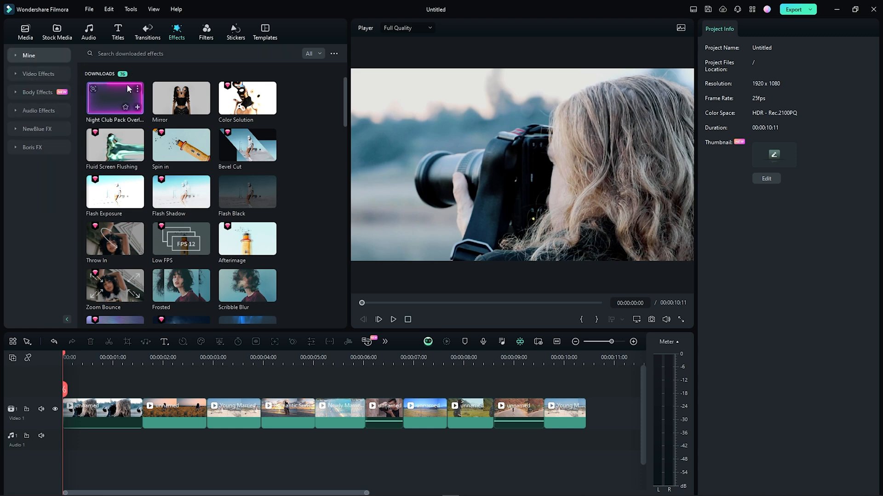
Search the video effects for "zoom", preview Zoom Bounce and apply it to the first clip.
{"action": "left_click", "coordinate": [44, 73]}
{"action": "left_click", "coordinate": [146, 54]}
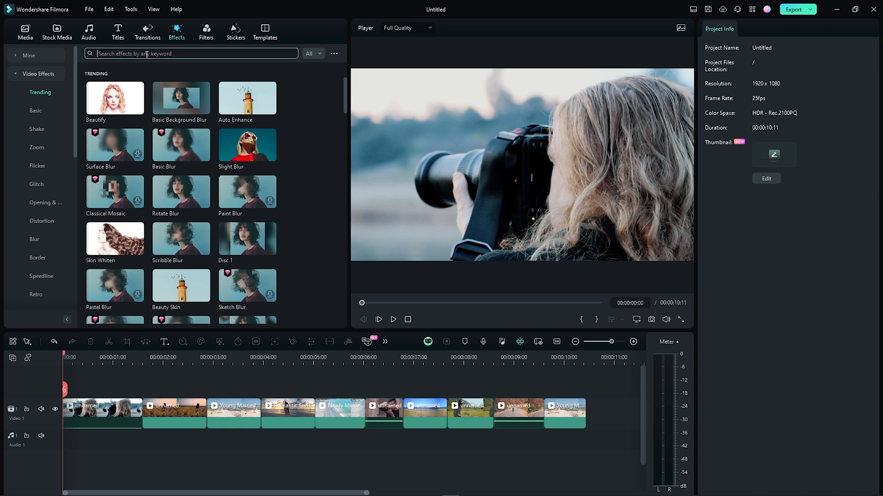
{"action": "type", "text": "zoom"}
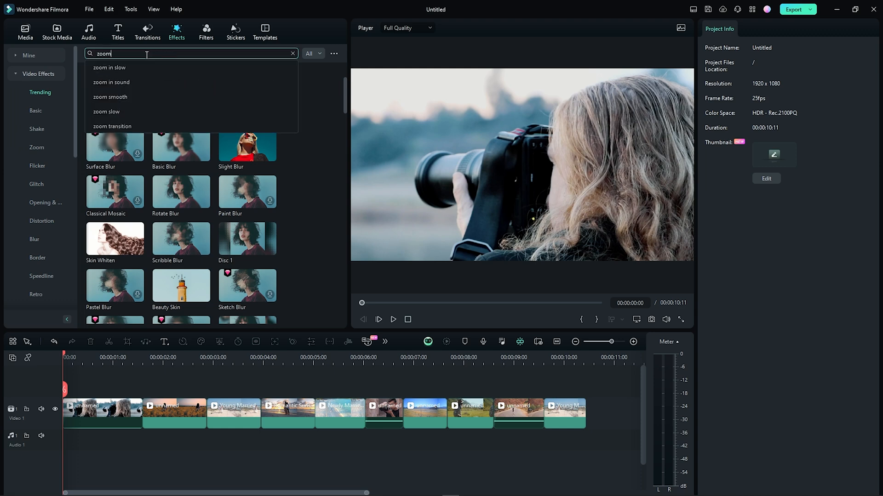
{"action": "key", "text": "Return"}
{"action": "left_click", "coordinate": [111, 89]}
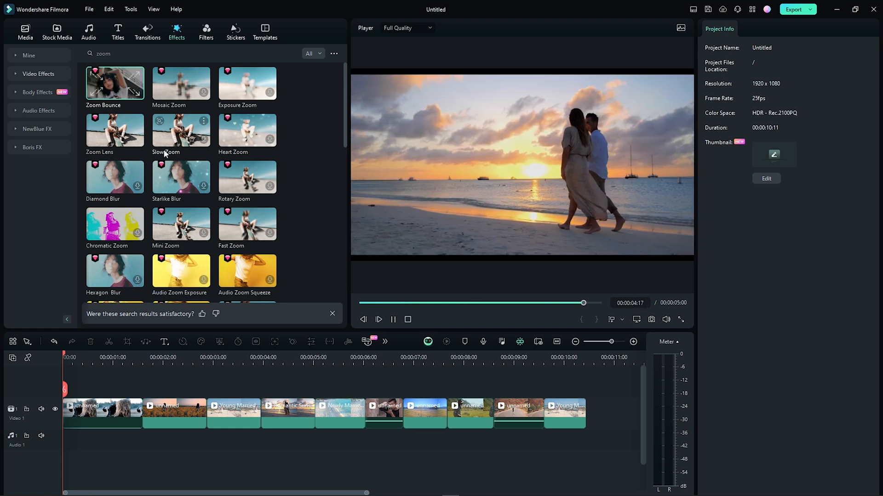
{"action": "left_click_drag", "start_coordinate": [125, 94], "coordinate": [94, 406]}
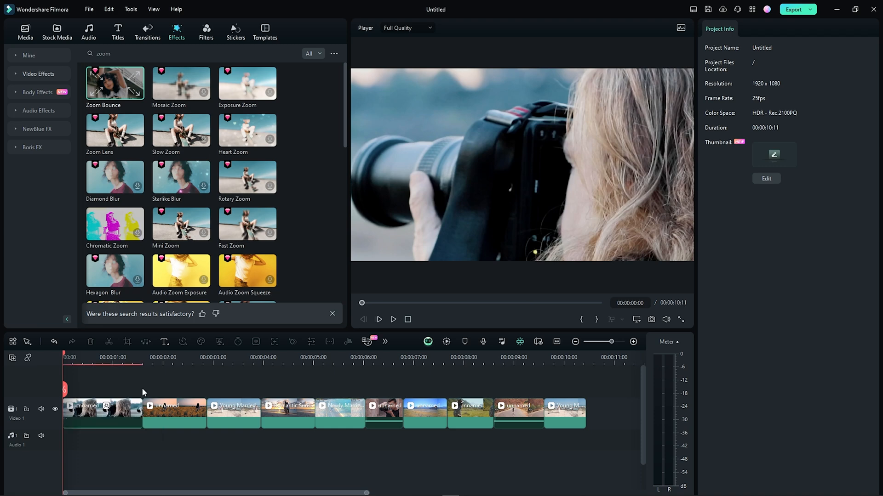
Play the first clip with its effect, split it at 00:00:00:18 and delete the remainder, closing the gap.
{"action": "left_click", "coordinate": [393, 320]}
{"action": "left_click", "coordinate": [393, 320]}
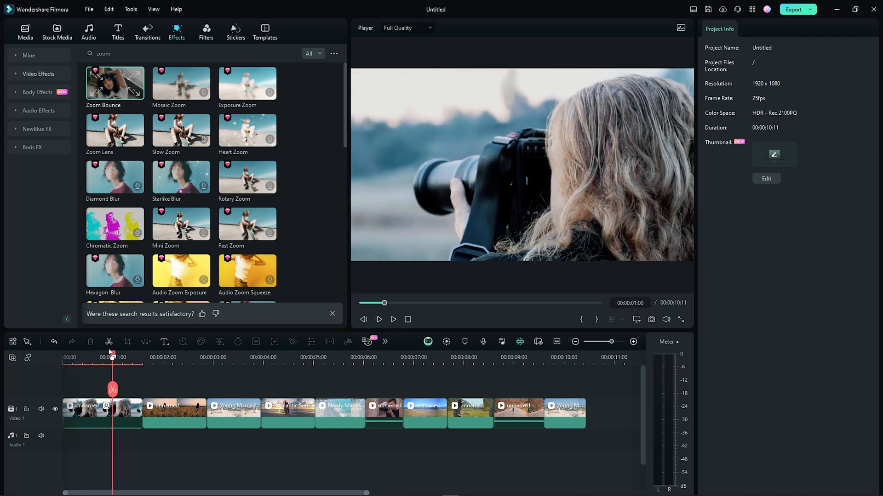
{"action": "left_click_drag", "start_coordinate": [112, 357], "coordinate": [23, 362]}
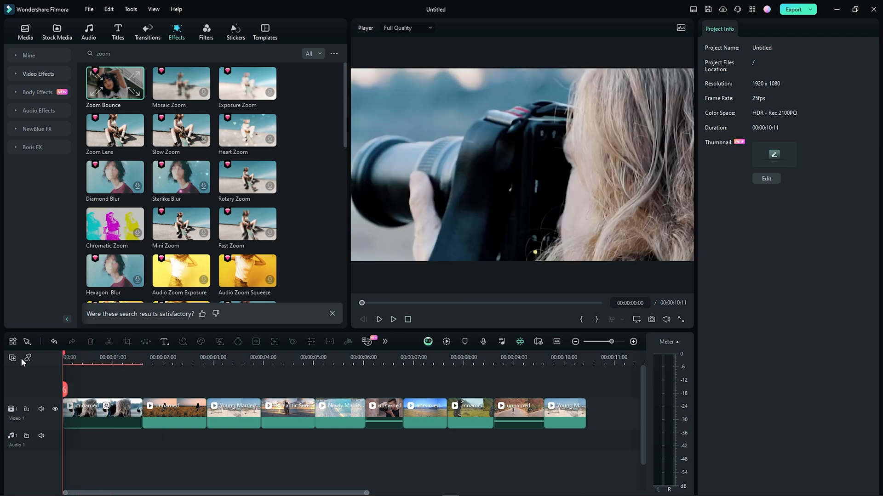
{"action": "left_click", "coordinate": [394, 319]}
{"action": "left_click", "coordinate": [394, 319]}
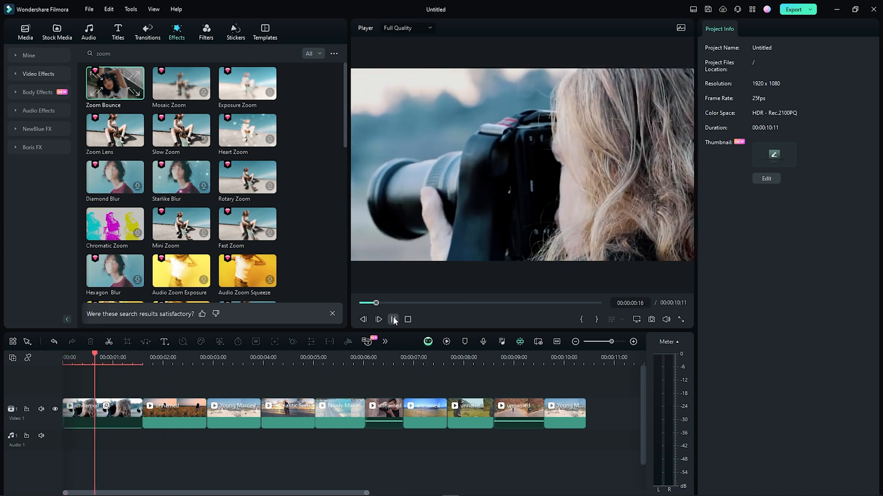
{"action": "left_click", "coordinate": [127, 419]}
{"action": "key", "text": "ctrl+b"}
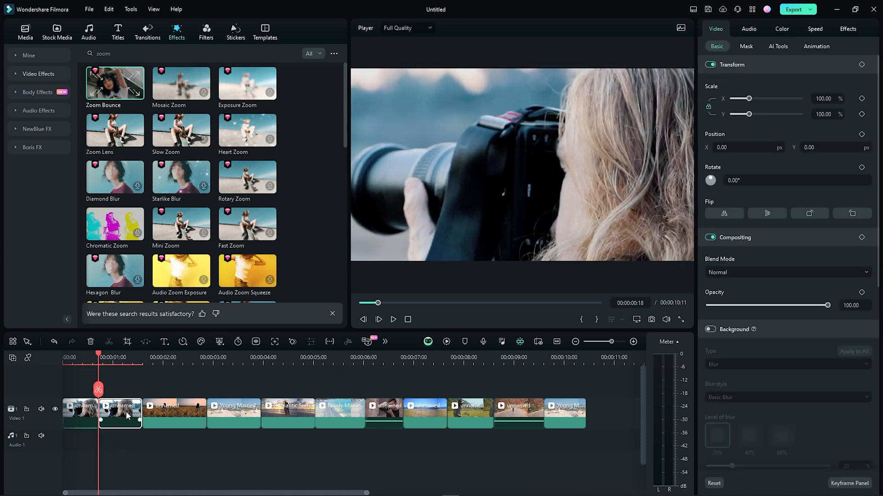
{"action": "key", "text": "Delete"}
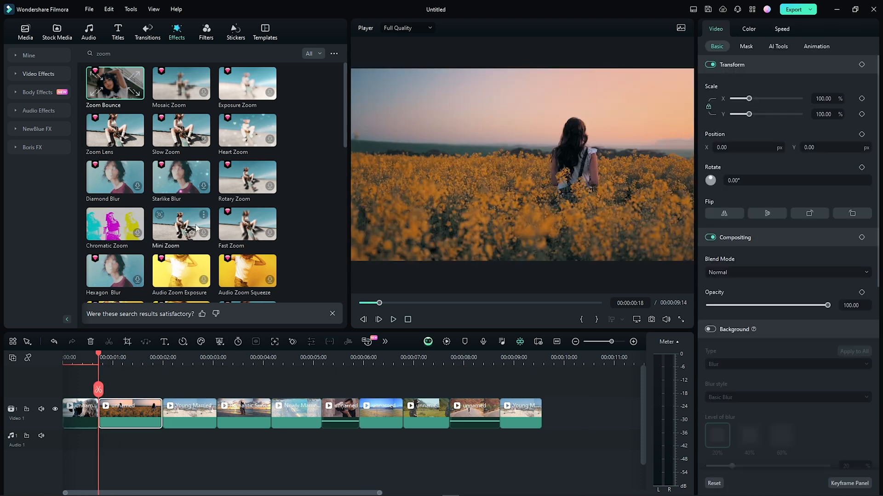
Preview the Slow Zoom, Exposure Zoom and Zoom Lens effects and apply Zoom Lens to the flower-field clip.
{"action": "left_click", "coordinate": [173, 137]}
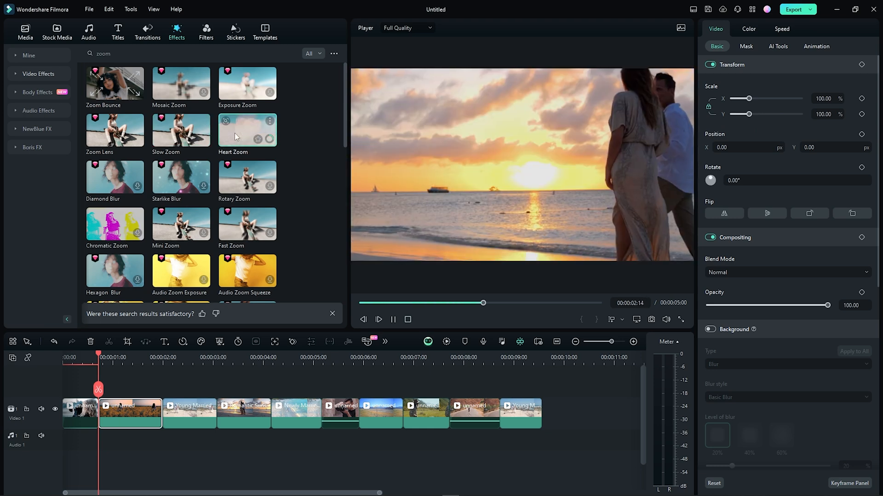
{"action": "left_click", "coordinate": [238, 91]}
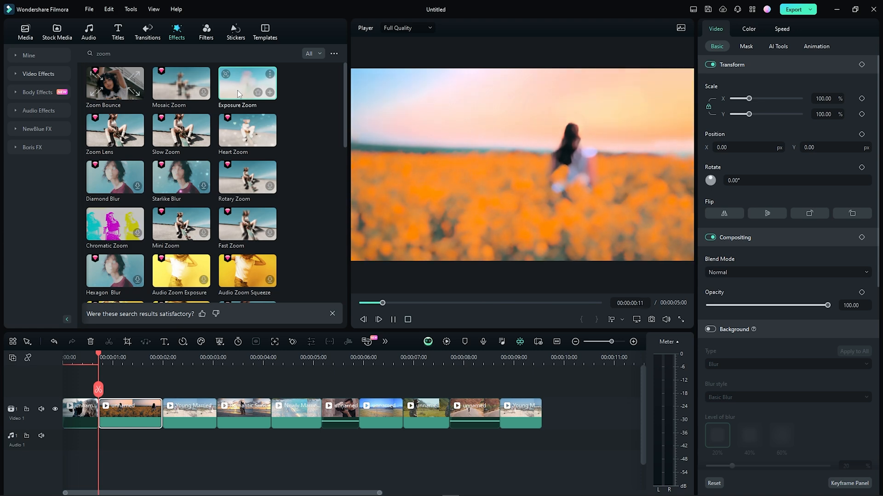
{"action": "left_click", "coordinate": [112, 134]}
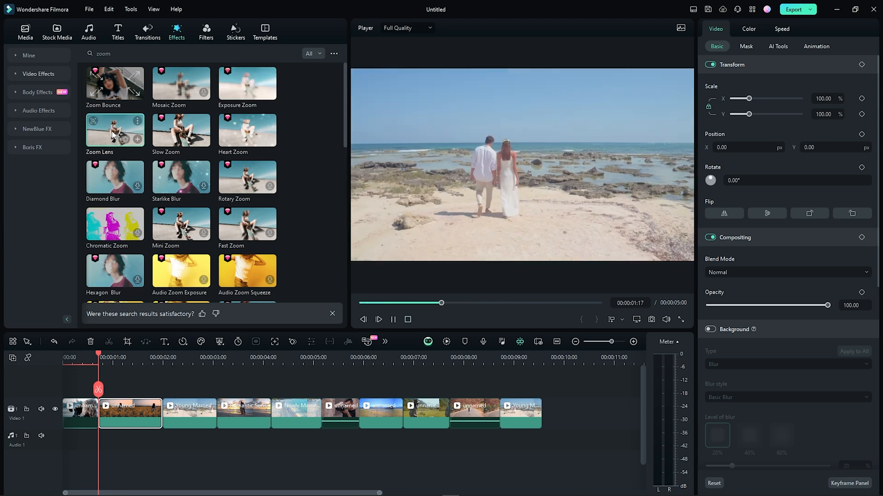
{"action": "left_click_drag", "start_coordinate": [112, 135], "coordinate": [130, 413]}
Play the flower-field clip with its effect, split it at 00:00:01:13 and delete the remainder, closing the gap.
{"action": "left_click", "coordinate": [392, 322]}
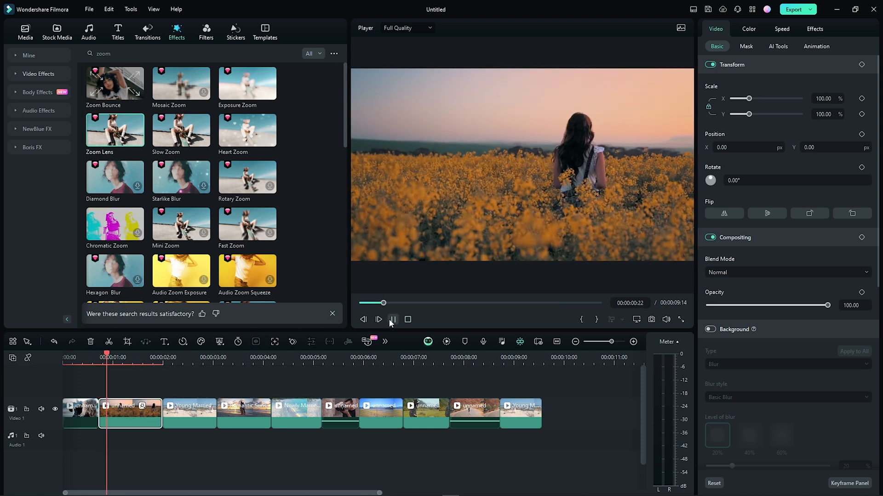
{"action": "left_click", "coordinate": [392, 320]}
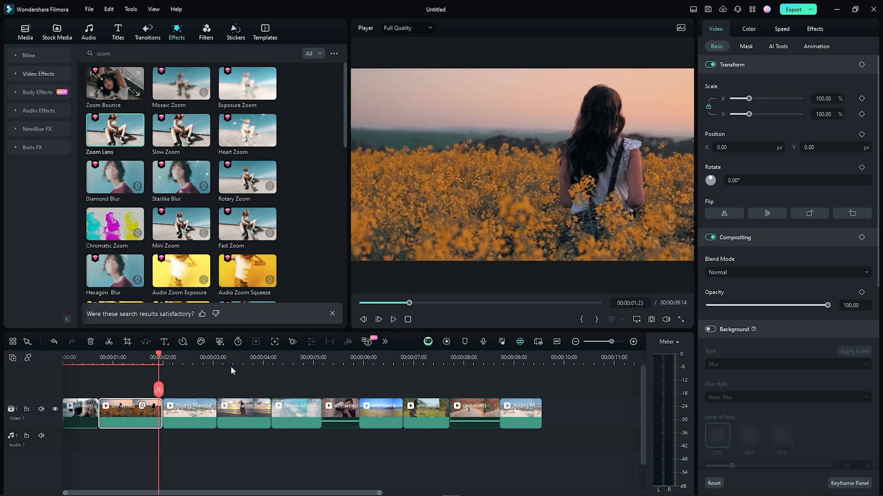
{"action": "left_click", "coordinate": [138, 361]}
{"action": "left_click", "coordinate": [138, 390]}
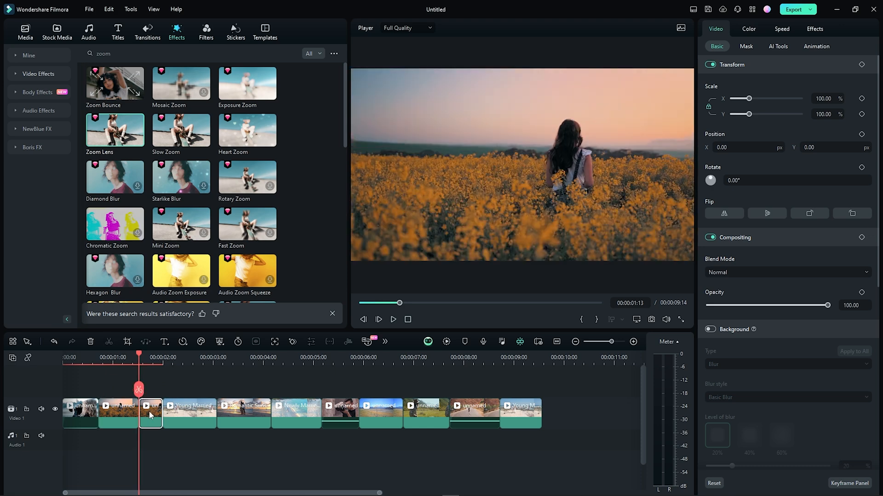
{"action": "key", "text": "Delete"}
{"action": "left_click", "coordinate": [161, 416]}
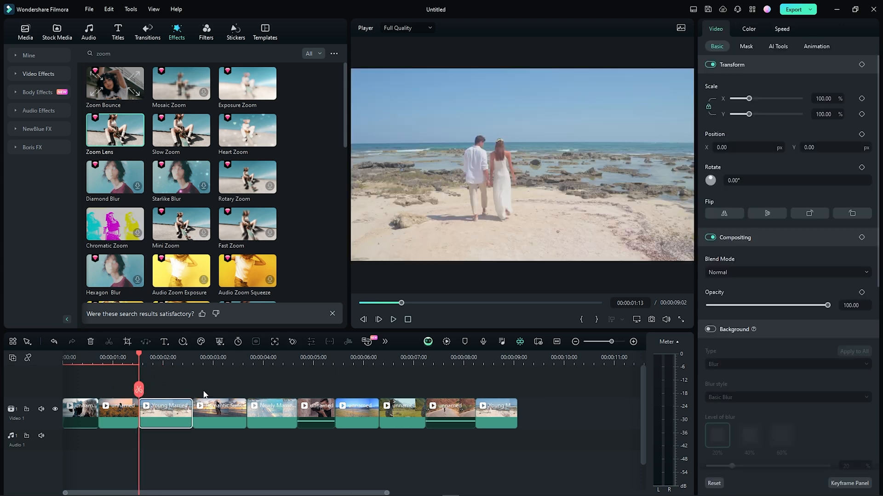
Preview the Parallax Smooth Zoom effects further down in the zoom search results.
{"action": "scroll", "coordinate": [142, 265], "scroll_direction": "down", "scroll_amount": 3}
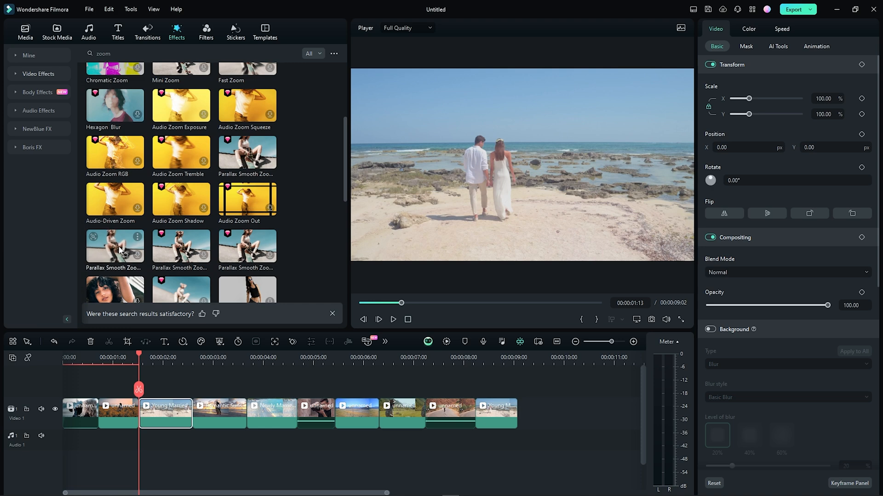
{"action": "left_click", "coordinate": [175, 250]}
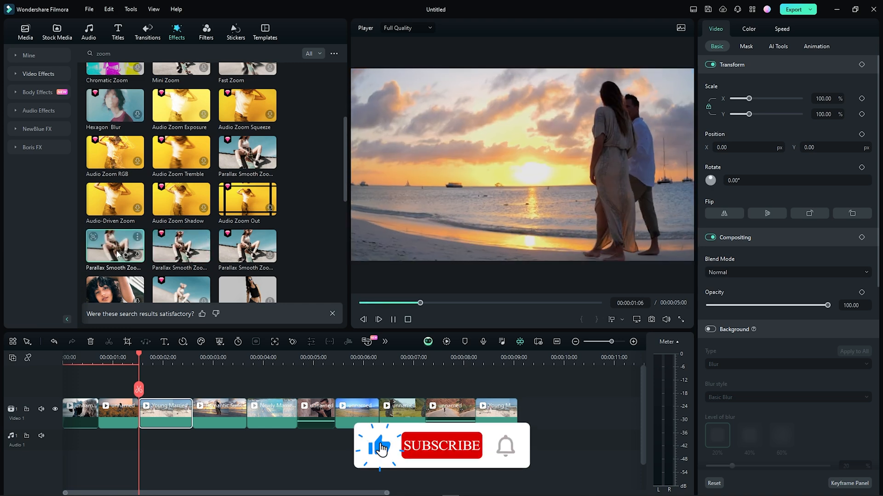
{"action": "left_click", "coordinate": [117, 253]}
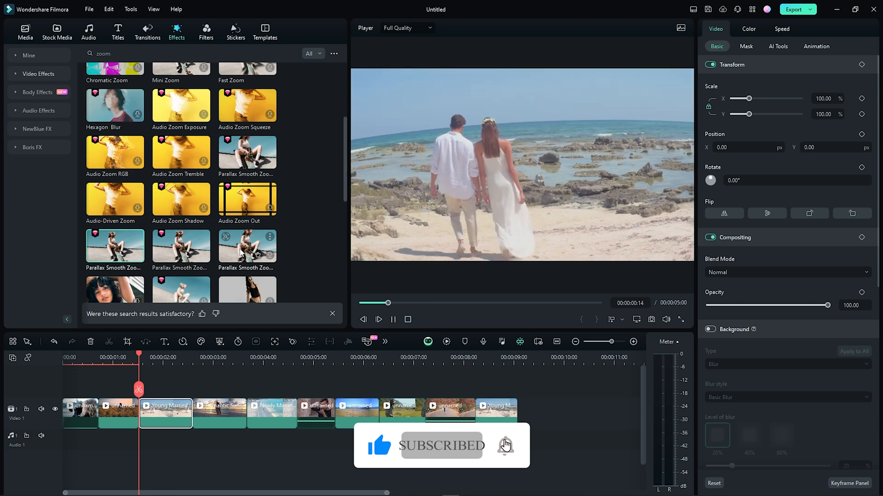
{"action": "left_click", "coordinate": [241, 252]}
{"action": "scroll", "coordinate": [230, 252], "scroll_direction": "down", "scroll_amount": 1}
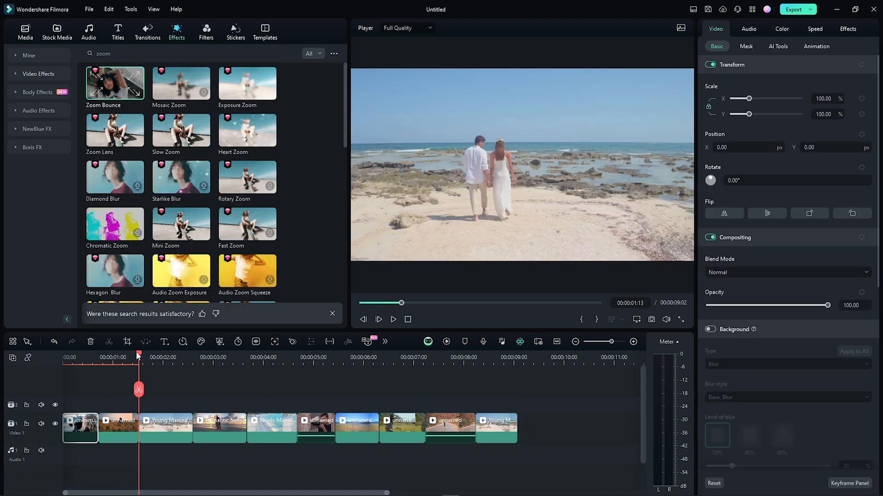
Place the Zoom Bounce effect on a track above the clips and stretch it over the whole montage.
{"action": "left_click_drag", "start_coordinate": [138, 356], "coordinate": [48, 358]}
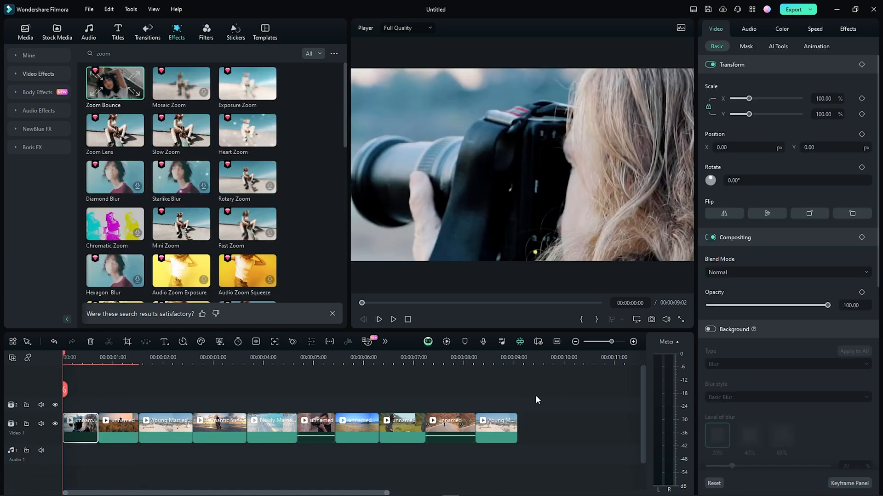
{"action": "left_click_drag", "start_coordinate": [103, 75], "coordinate": [60, 406]}
{"action": "left_click_drag", "start_coordinate": [312, 405], "coordinate": [513, 410]}
Delete the Zoom Bounce effect applied directly to the first clip and play the montage through.
{"action": "left_click", "coordinate": [79, 430]}
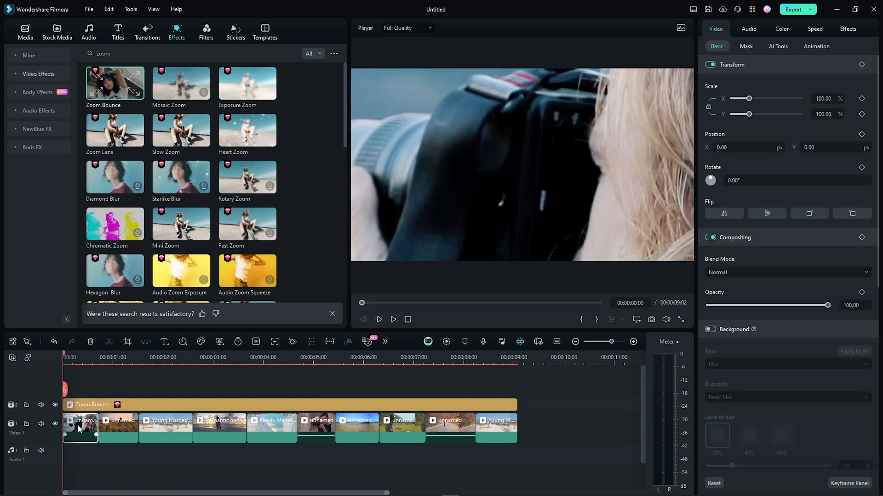
{"action": "left_click", "coordinate": [837, 29]}
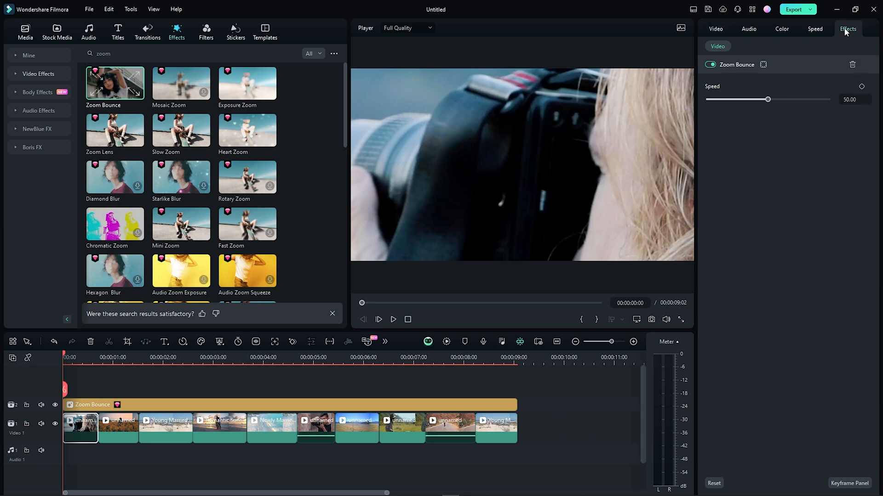
{"action": "left_click", "coordinate": [853, 66]}
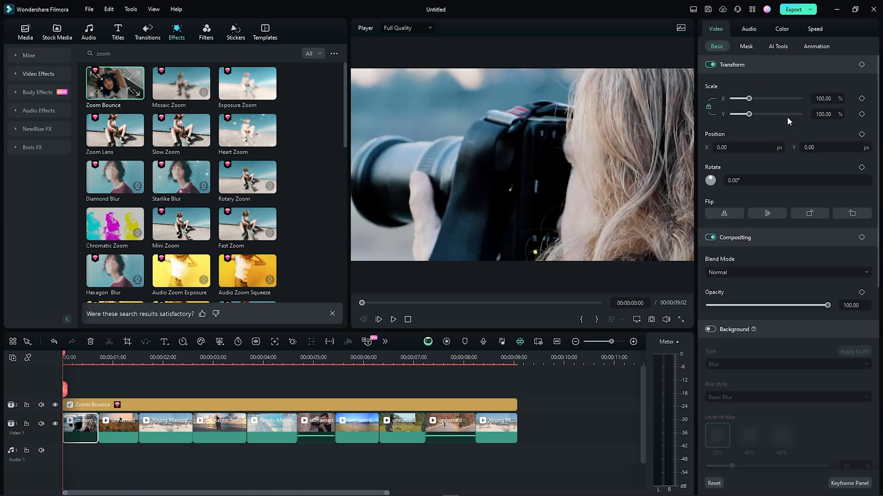
{"action": "left_click", "coordinate": [394, 319]}
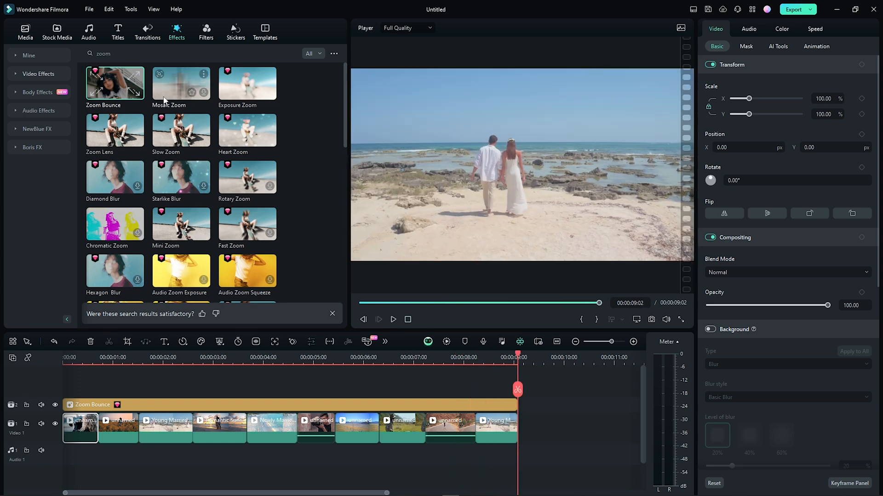
Preview the Zoom Lens effect and set the playhead at 00:00:00:18, where the flower-field clip starts.
{"action": "left_click", "coordinate": [104, 136]}
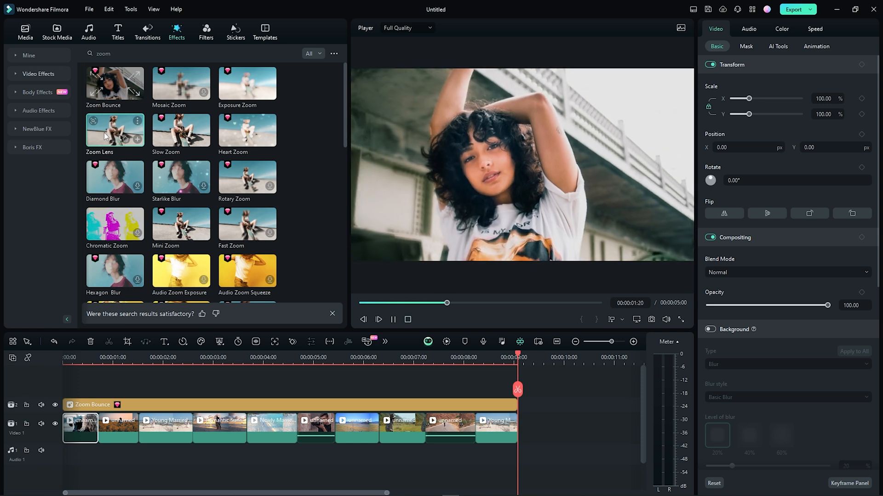
{"action": "left_click", "coordinate": [97, 360]}
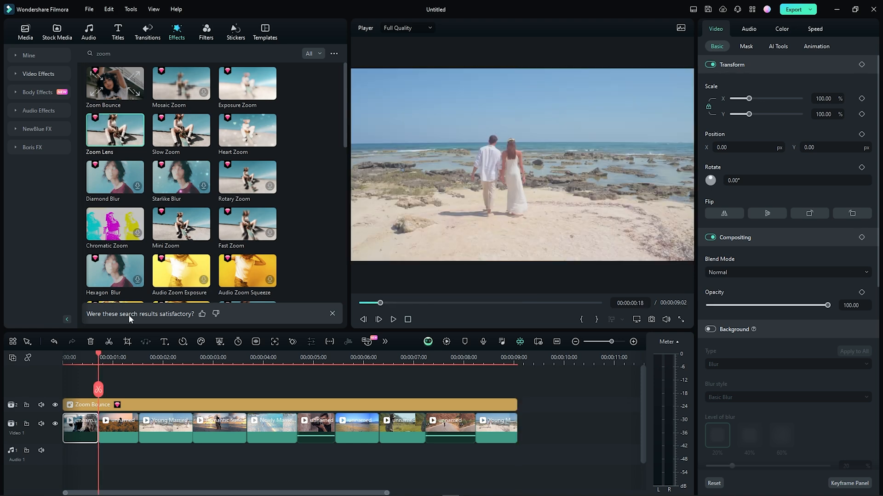
{"action": "left_click", "coordinate": [116, 133]}
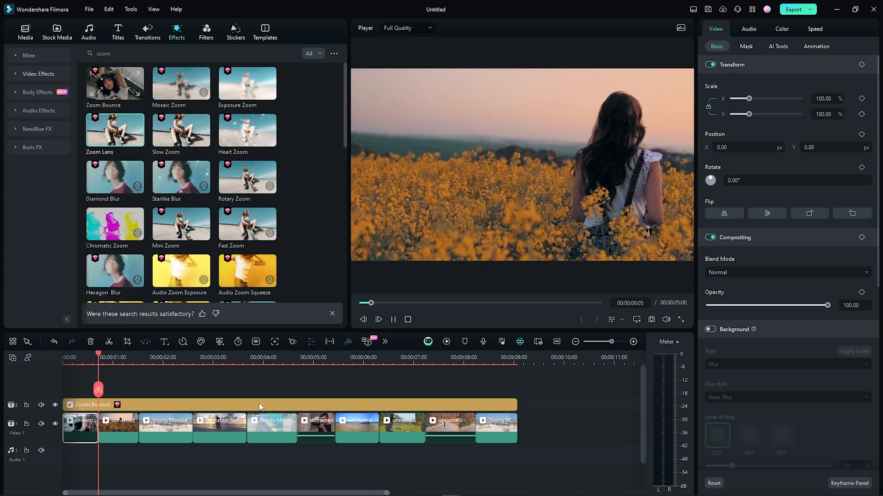
Lower the speed of the Zoom Bounce effect above the clips to 33.98 and play the opening from the start.
{"action": "left_click", "coordinate": [262, 403]}
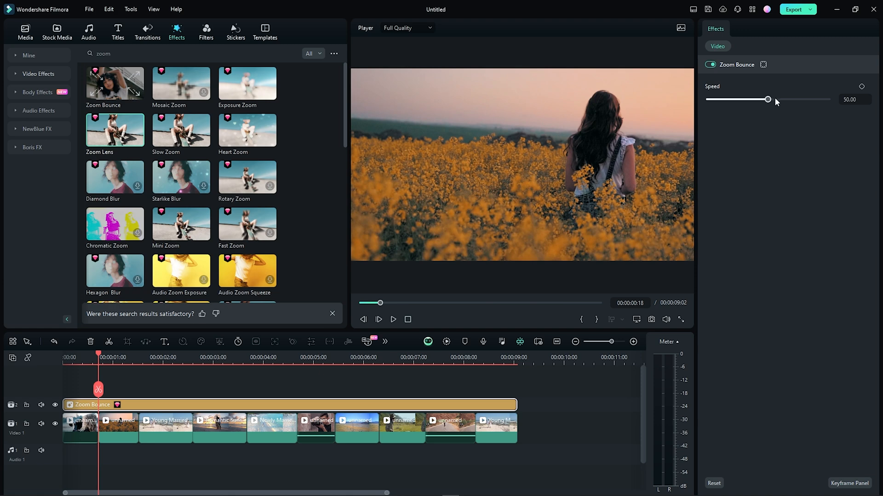
{"action": "left_click_drag", "start_coordinate": [768, 100], "coordinate": [752, 100]}
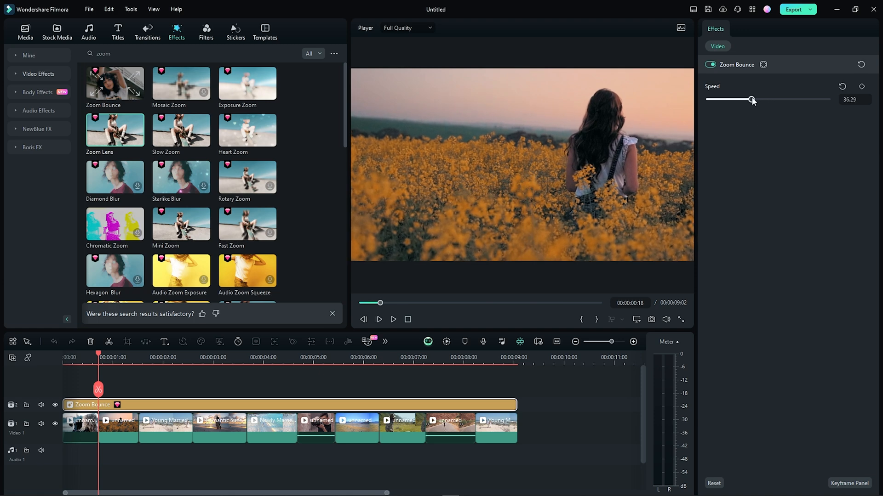
{"action": "left_click", "coordinate": [392, 320]}
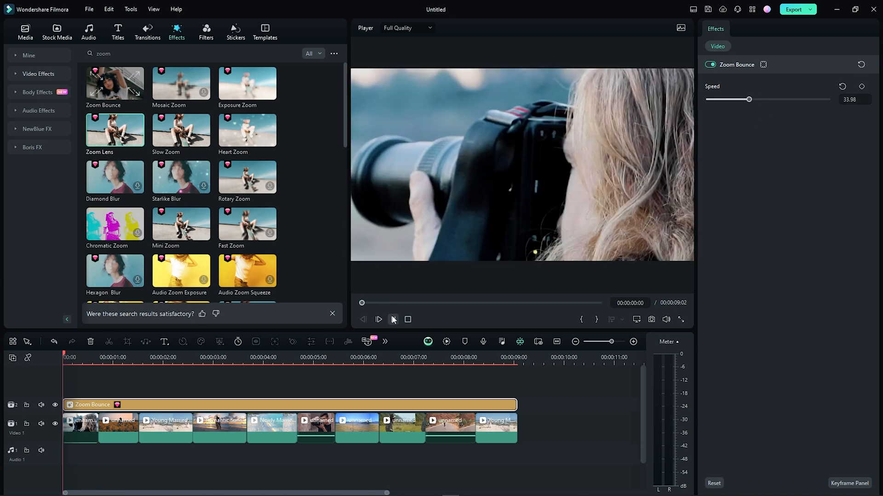
{"action": "left_click", "coordinate": [393, 320]}
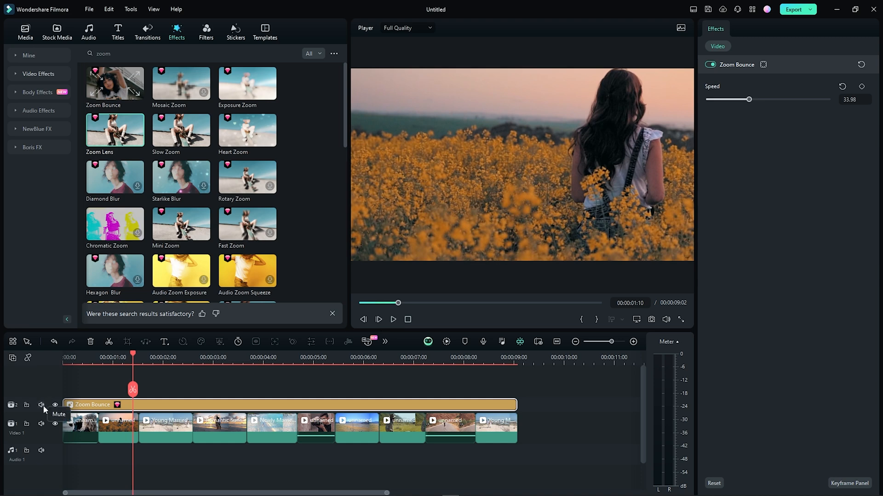
Hide the Zoom Bounce track, play the montage from the start without it and select the flower-field clip.
{"action": "left_click", "coordinate": [55, 406]}
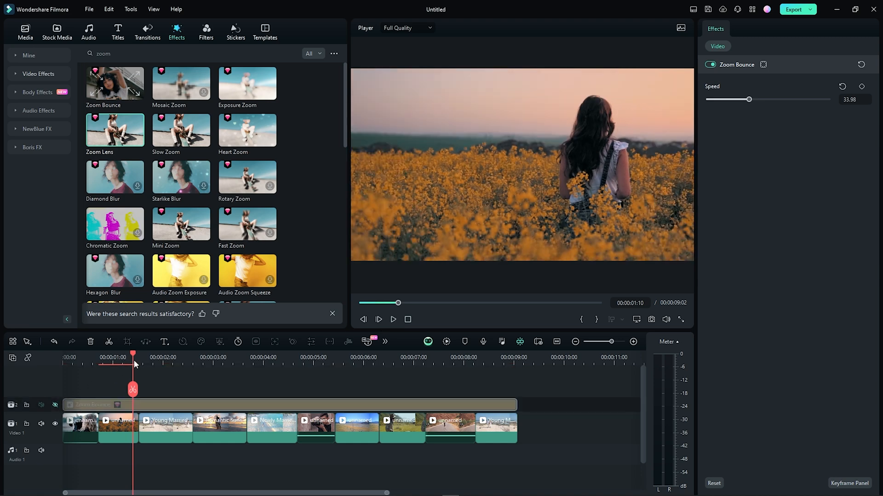
{"action": "left_click_drag", "start_coordinate": [134, 357], "coordinate": [60, 358]}
{"action": "left_click", "coordinate": [391, 324]}
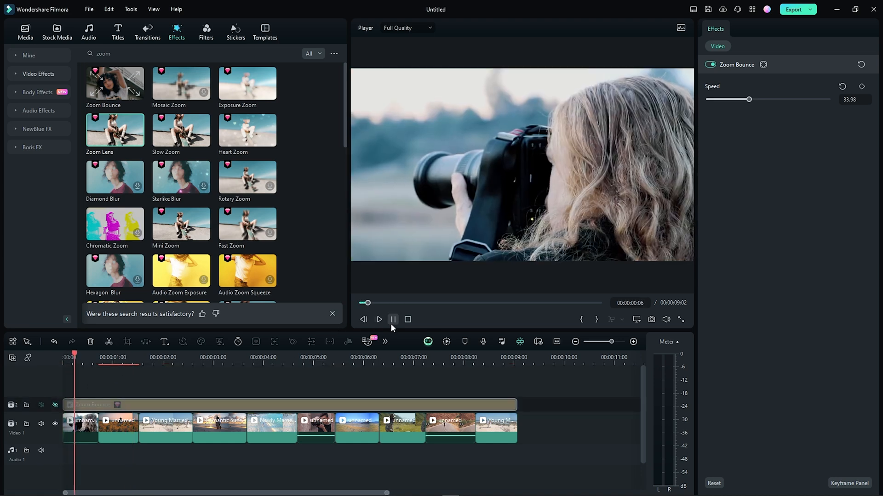
{"action": "left_click", "coordinate": [118, 433]}
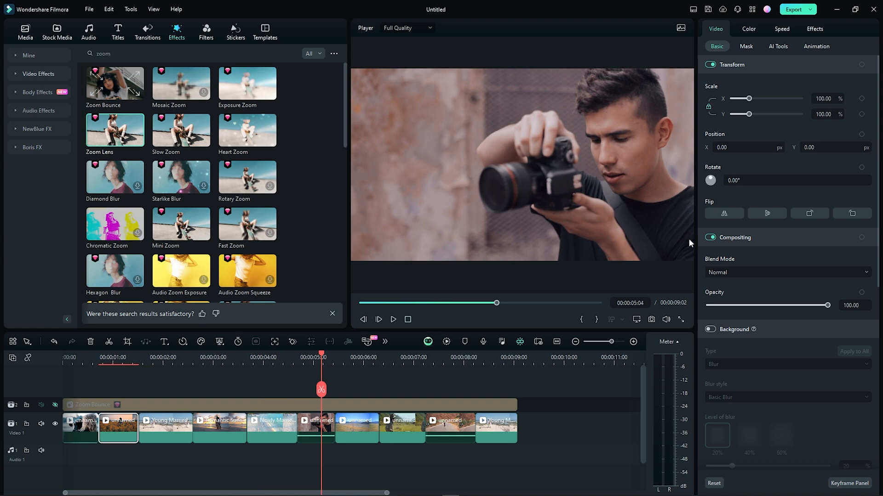
Delete the Zoom Lens effect from the flower-field clip and play the rest of the montage.
{"action": "left_click", "coordinate": [813, 28]}
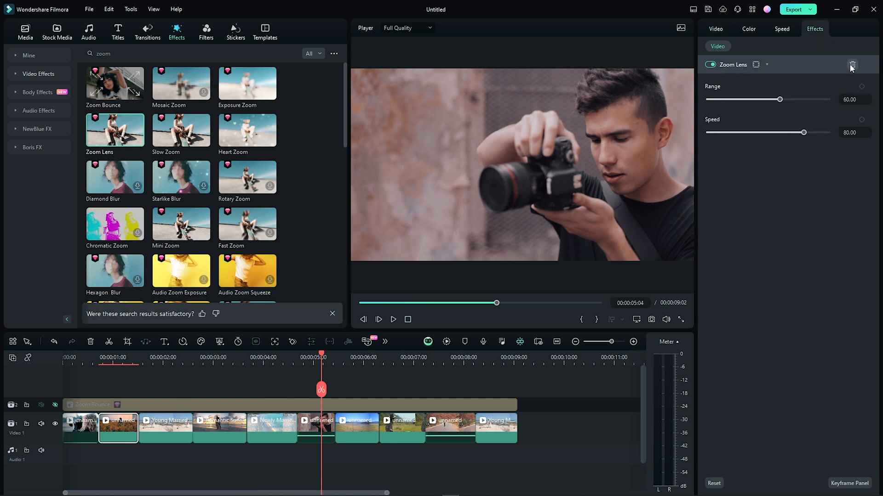
{"action": "left_click", "coordinate": [852, 65]}
{"action": "left_click", "coordinate": [153, 425]}
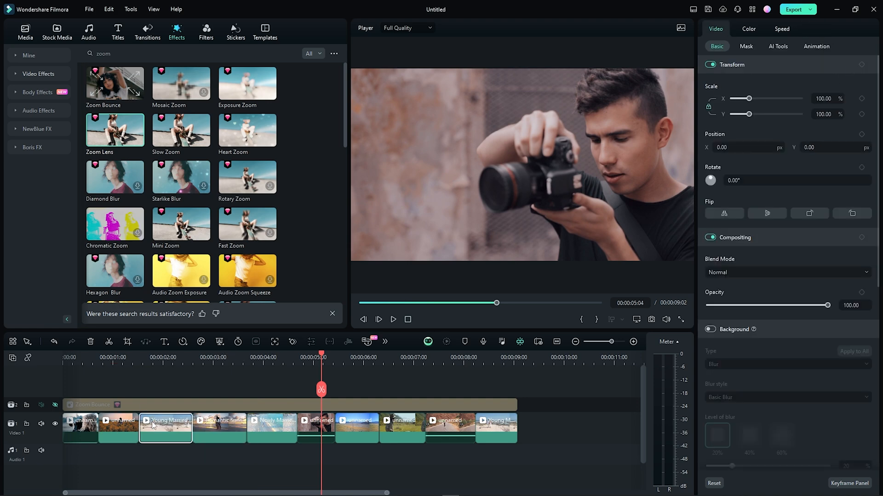
{"action": "left_click", "coordinate": [393, 320]}
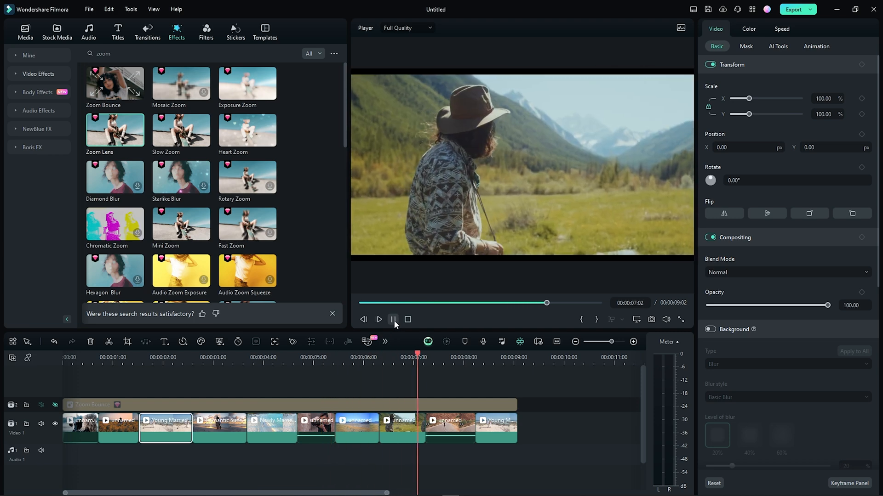
{"action": "left_click", "coordinate": [393, 320]}
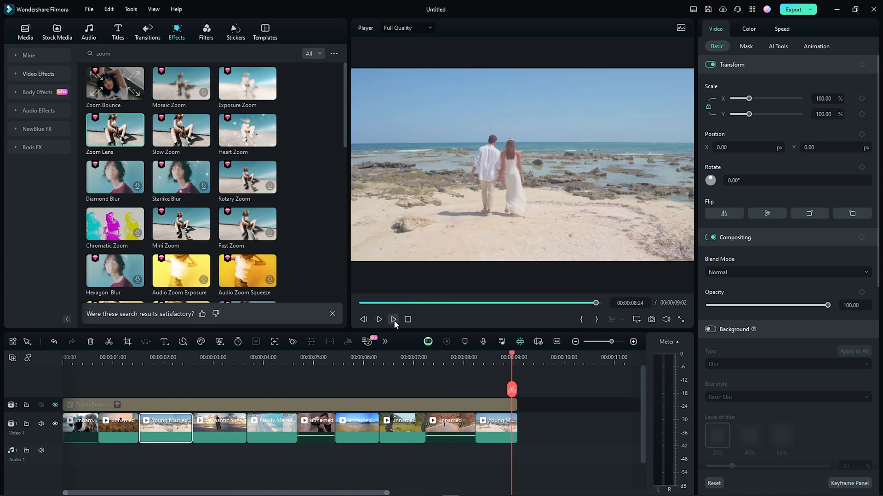
Show the Zoom Bounce track again, play the montage from the start and return the playhead to 00:00:00:00.
{"action": "left_click", "coordinate": [56, 405]}
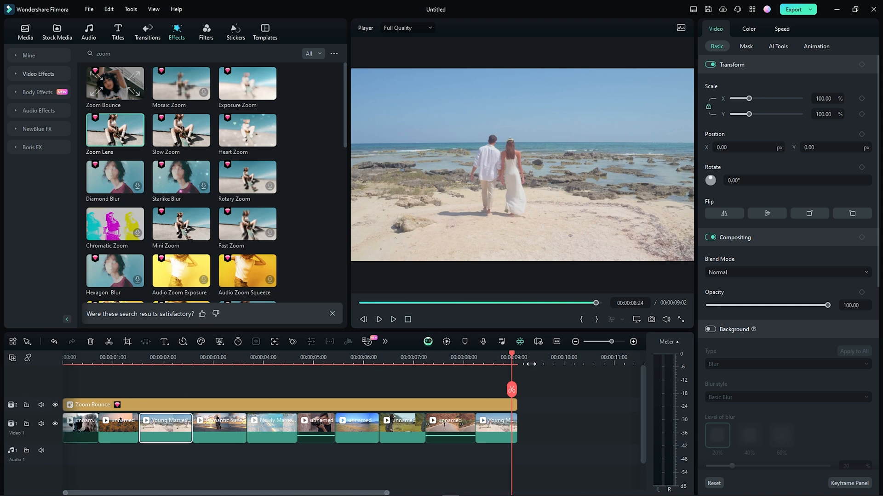
{"action": "left_click_drag", "start_coordinate": [511, 358], "coordinate": [63, 359]}
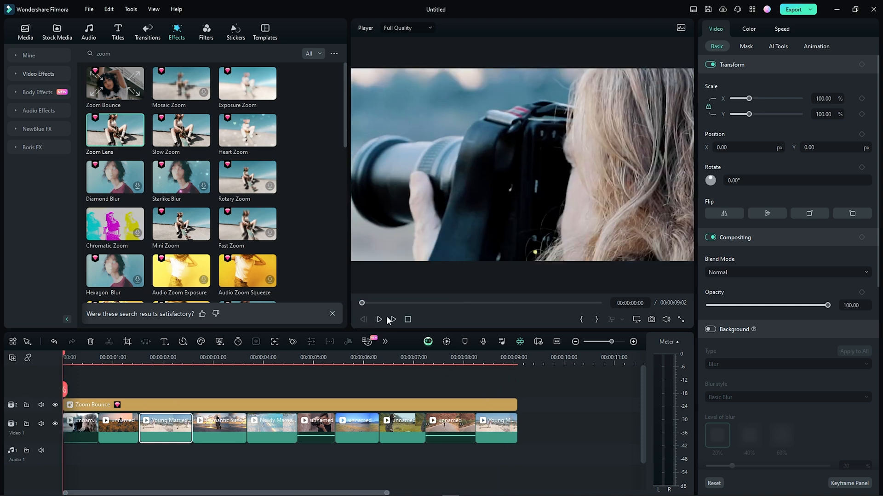
{"action": "left_click", "coordinate": [393, 320]}
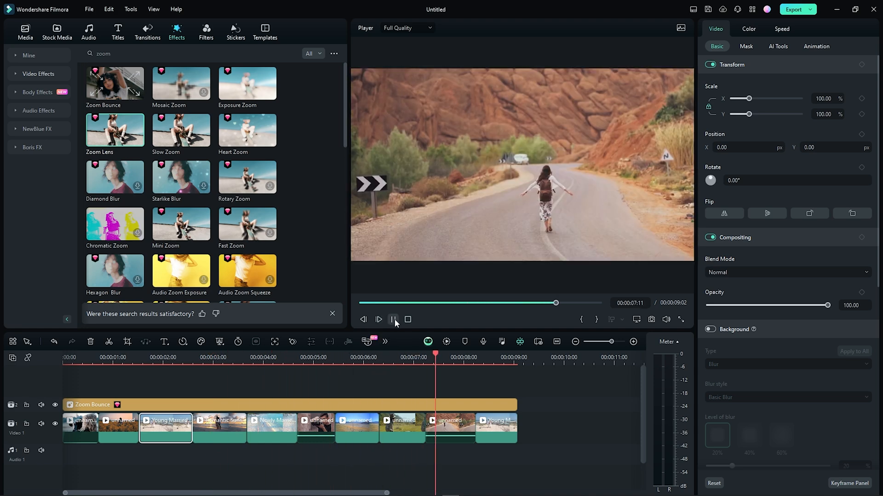
{"action": "left_click", "coordinate": [393, 320]}
{"action": "left_click_drag", "start_coordinate": [267, 362], "coordinate": [2, 350]}
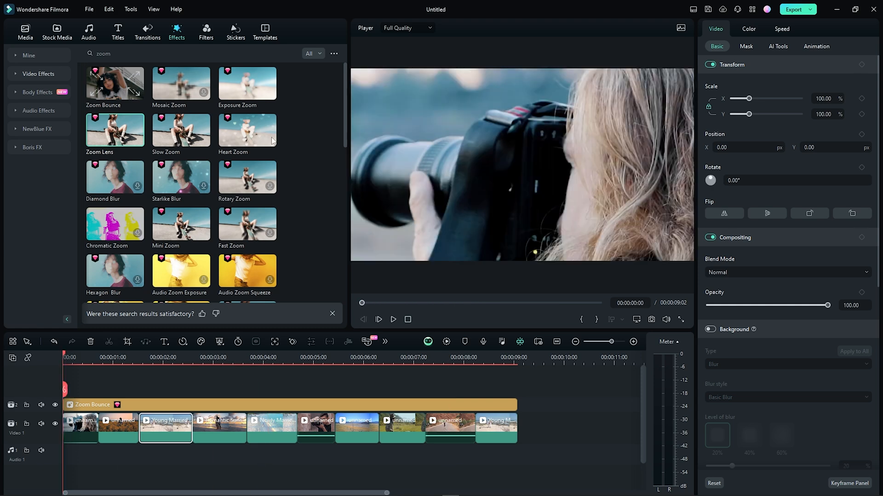
Replace the zoom search in the effects library with the suggested search "cinematic travel vlog".
{"action": "left_click", "coordinate": [285, 53]}
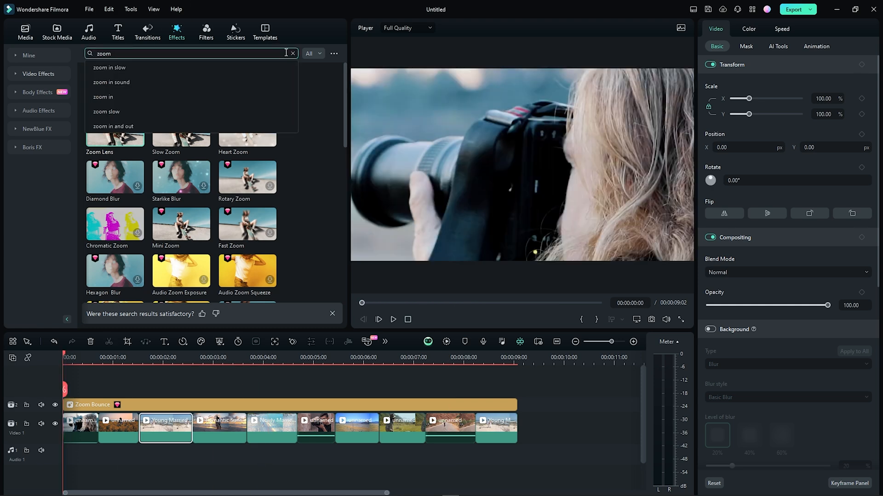
{"action": "left_click", "coordinate": [293, 53]}
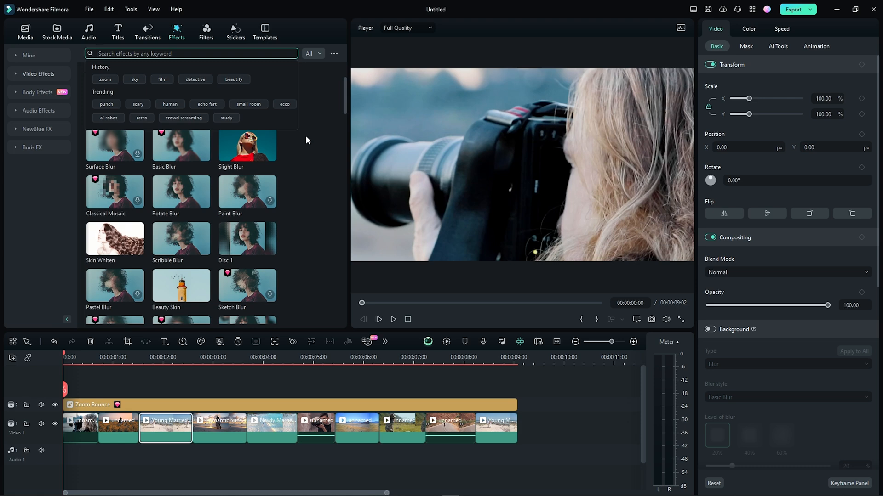
{"action": "type", "text": "cinematic"}
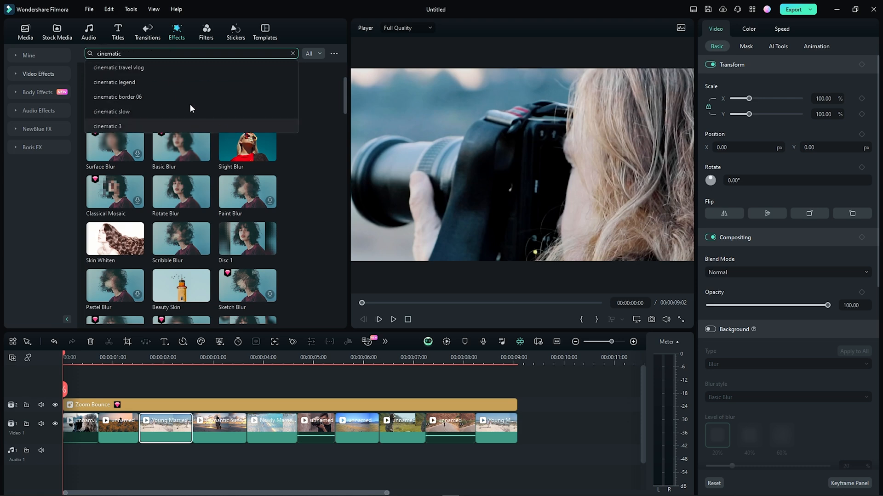
{"action": "left_click", "coordinate": [146, 69]}
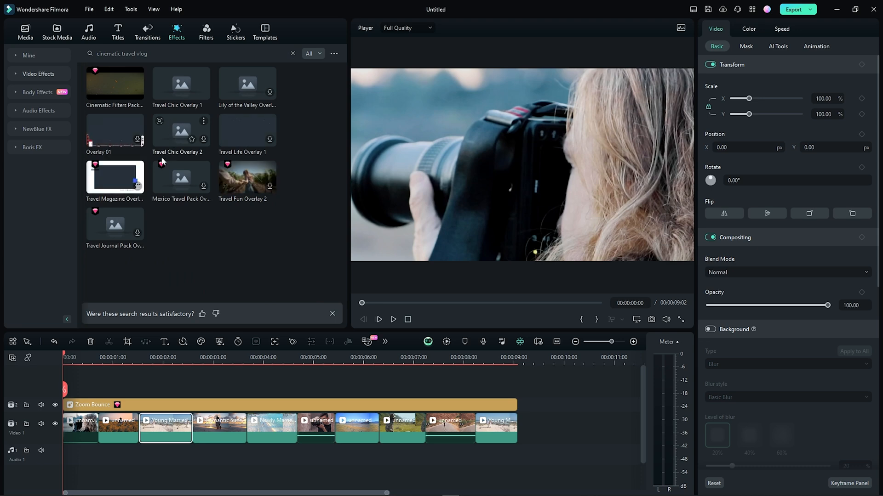
Preview the Cinematic Filters Pack, Lily of the Valley, Travel Chic Overlay 2 and Travel Life Overlay 1 effects.
{"action": "left_click", "coordinate": [104, 84]}
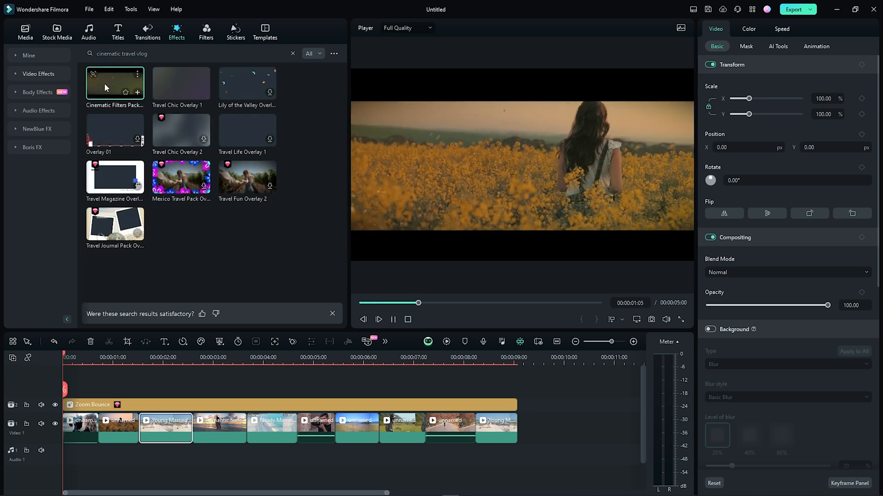
{"action": "left_click", "coordinate": [243, 87]}
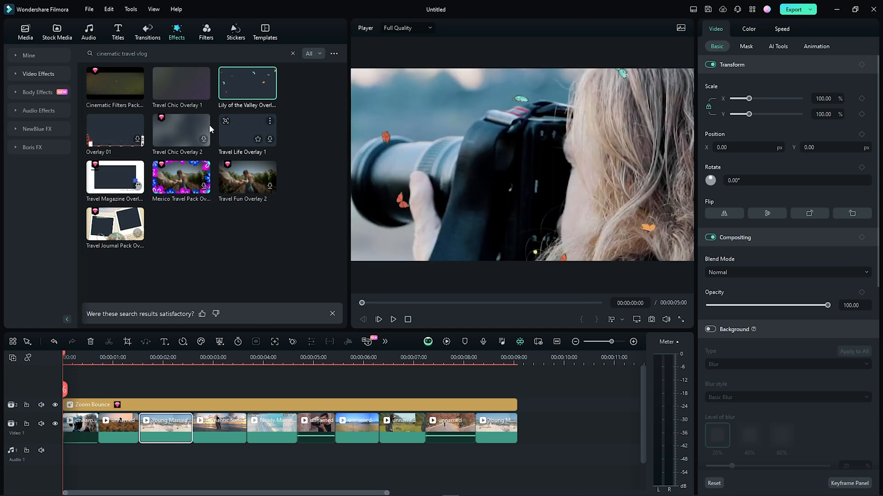
{"action": "left_click", "coordinate": [181, 134]}
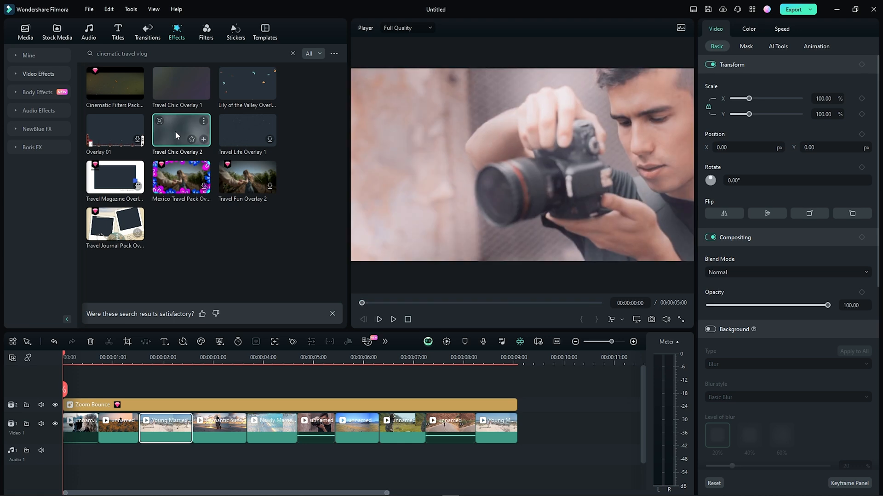
{"action": "left_click", "coordinate": [232, 132]}
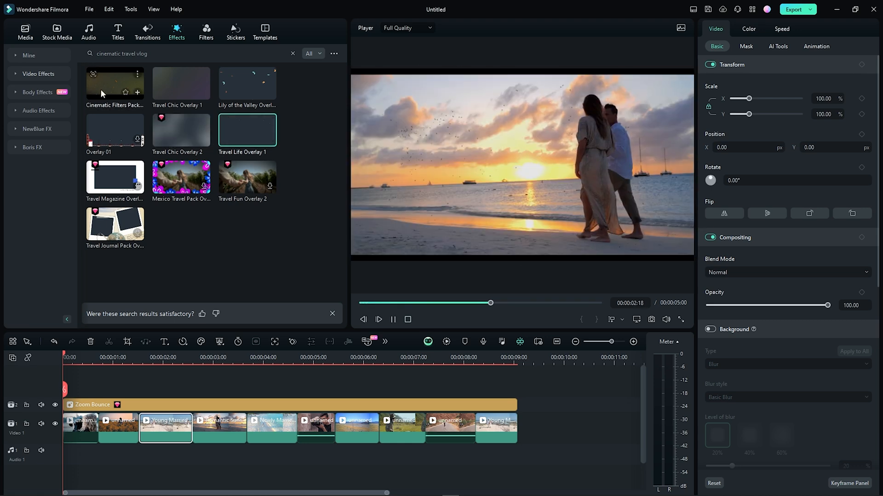
{"action": "left_click", "coordinate": [100, 89]}
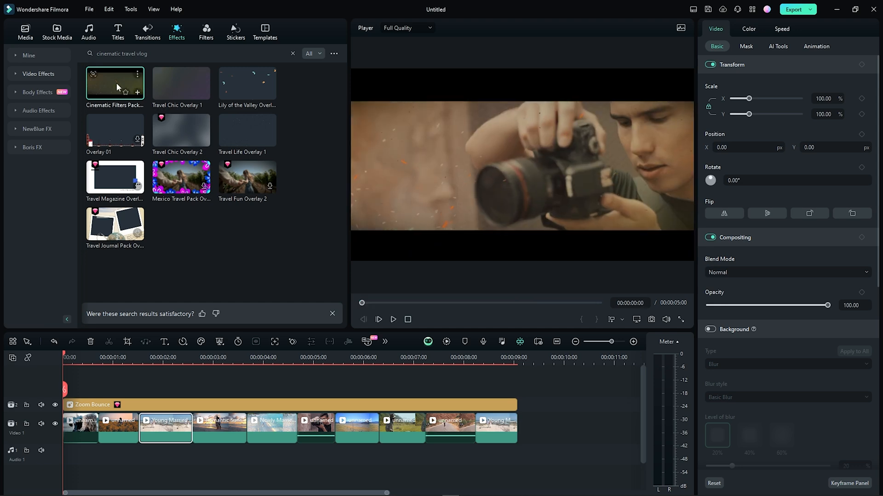
Add Cinematic Filters Pack Overlay 06 on a new track above Zoom Bounce and extend it to the end of the montage.
{"action": "left_click_drag", "start_coordinate": [116, 87], "coordinate": [69, 390]}
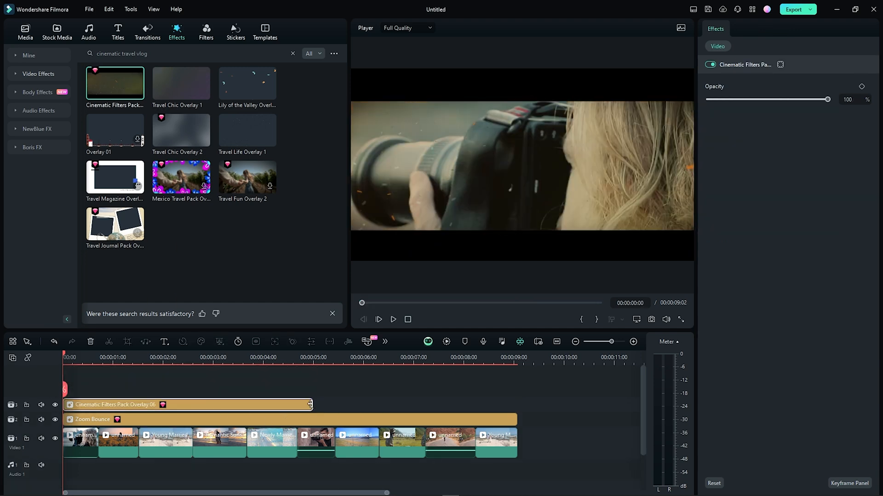
{"action": "left_click", "coordinate": [358, 407]}
{"action": "left_click_drag", "start_coordinate": [312, 404], "coordinate": [516, 401]}
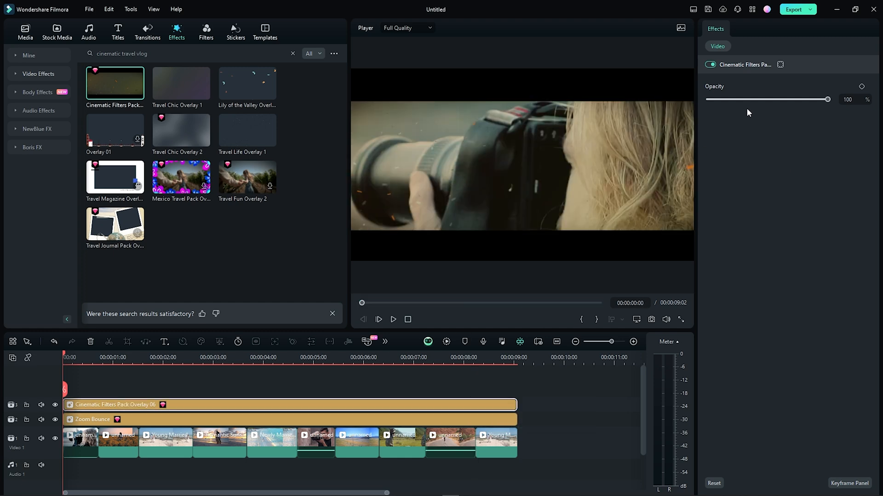
Try the cinematic overlay at 60% opacity, settle on 83% and play the montage to check the look.
{"action": "left_click_drag", "start_coordinate": [752, 101], "coordinate": [782, 104]}
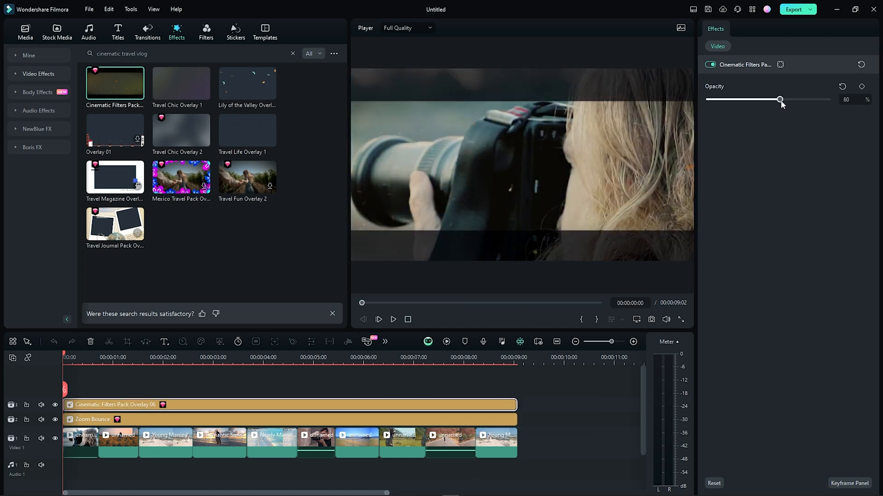
{"action": "left_click", "coordinate": [393, 320]}
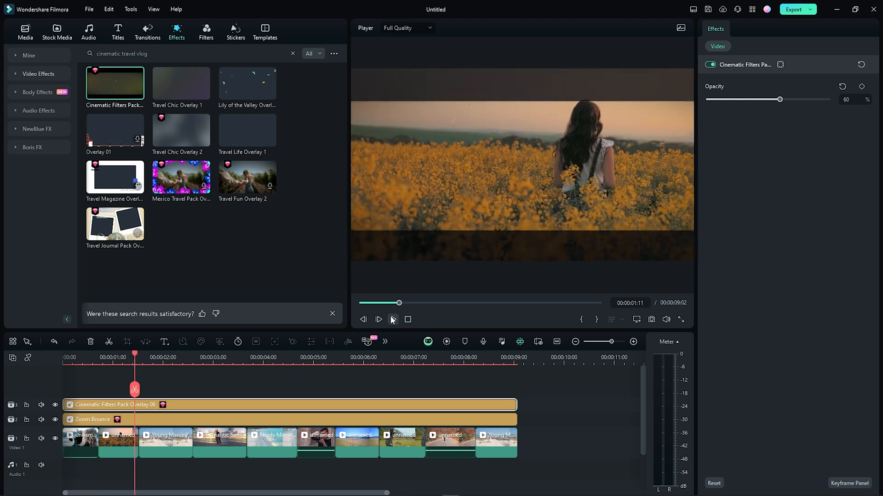
{"action": "left_click_drag", "start_coordinate": [782, 103], "coordinate": [798, 102]}
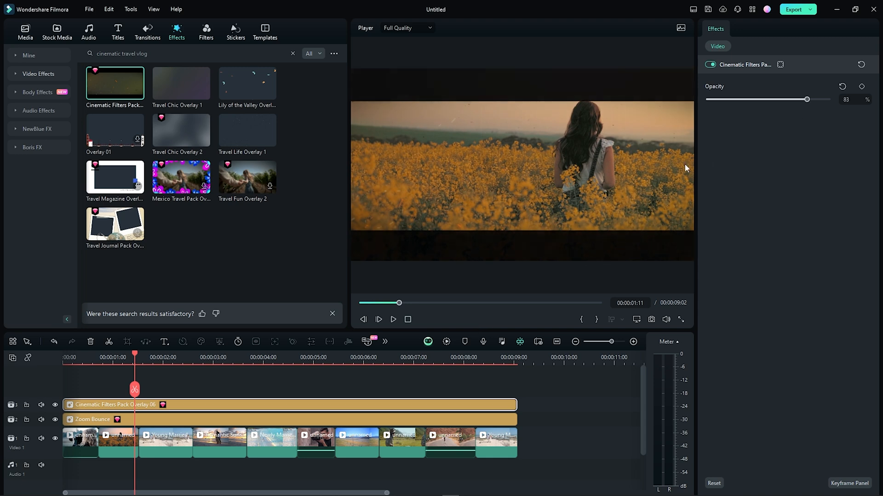
{"action": "left_click", "coordinate": [392, 322]}
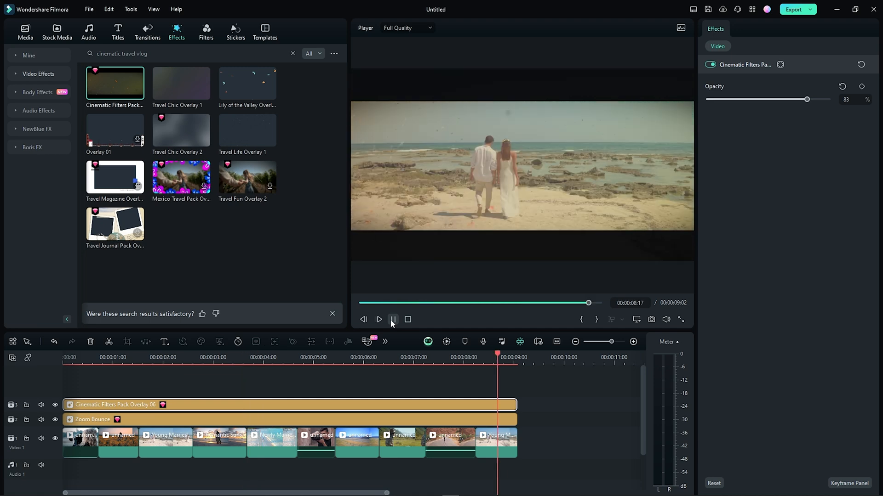
{"action": "left_click", "coordinate": [393, 320]}
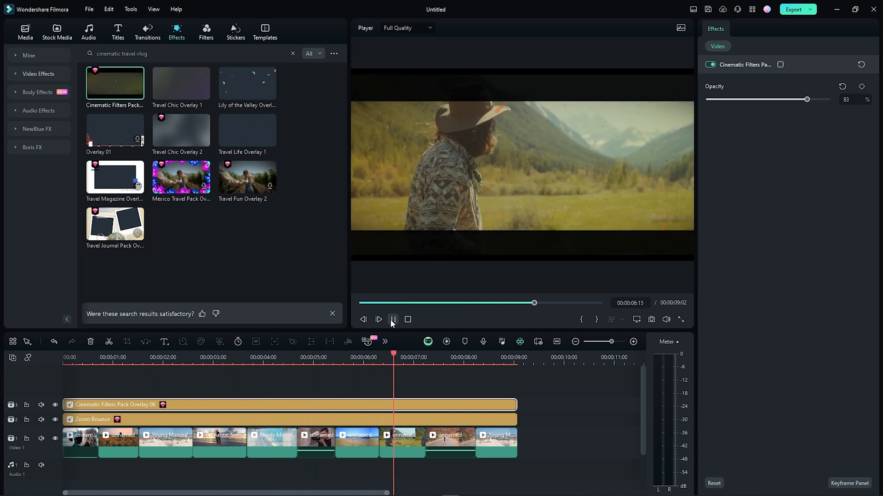
{"action": "left_click", "coordinate": [393, 320]}
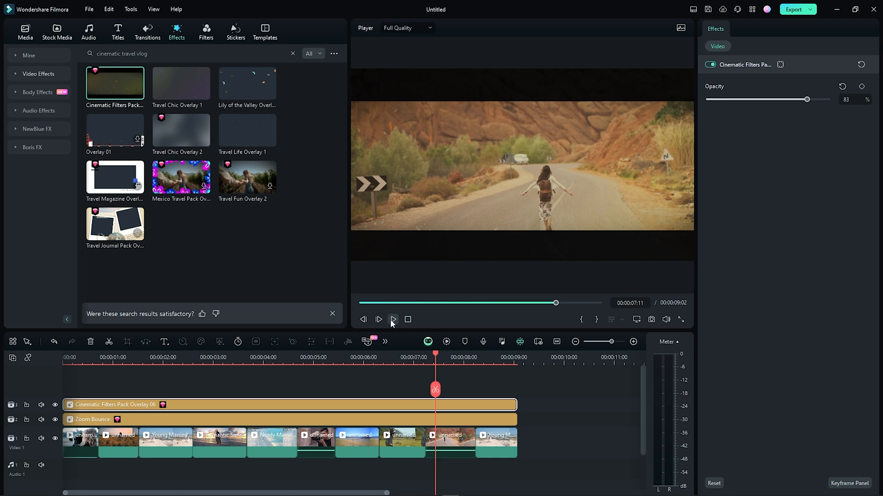
Open the export settings and name the output file Travel Video Intro.
{"action": "left_click", "coordinate": [797, 11]}
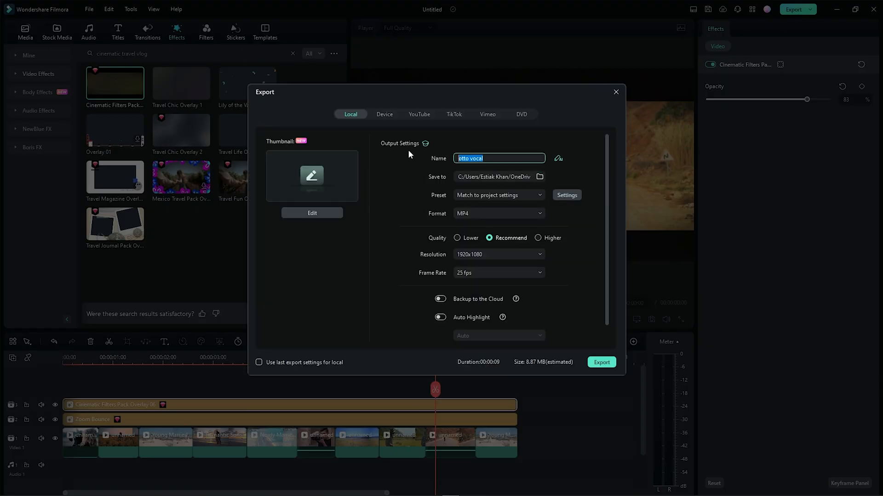
{"action": "key", "text": "BackSpace"}
{"action": "type", "text": "Travel Video Intro"}
Set the export bit rate to 100000 kbps with CBR (Constant Bitrate) mode, apply the settings and export the MP4 locally.
{"action": "left_click", "coordinate": [567, 195]}
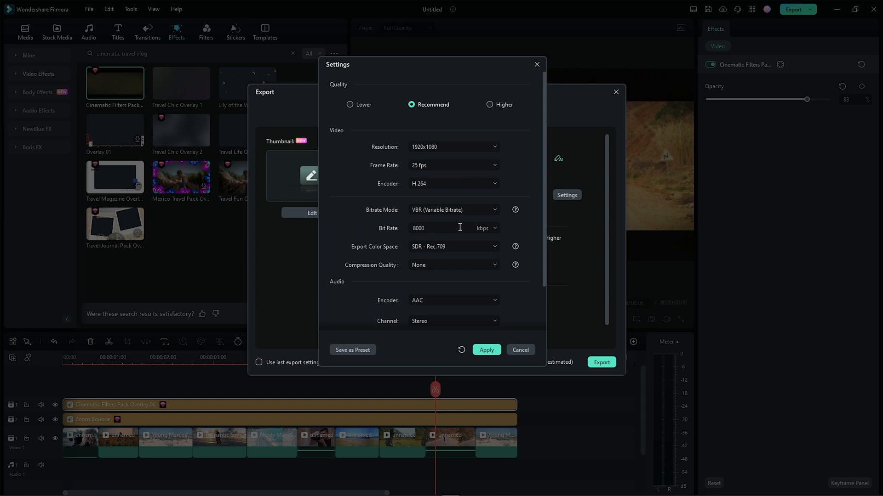
{"action": "left_click", "coordinate": [494, 228]}
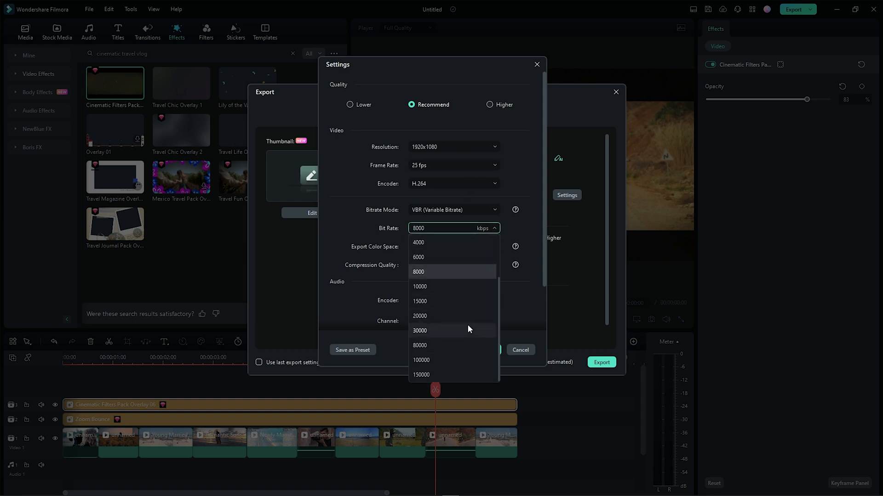
{"action": "left_click", "coordinate": [441, 360]}
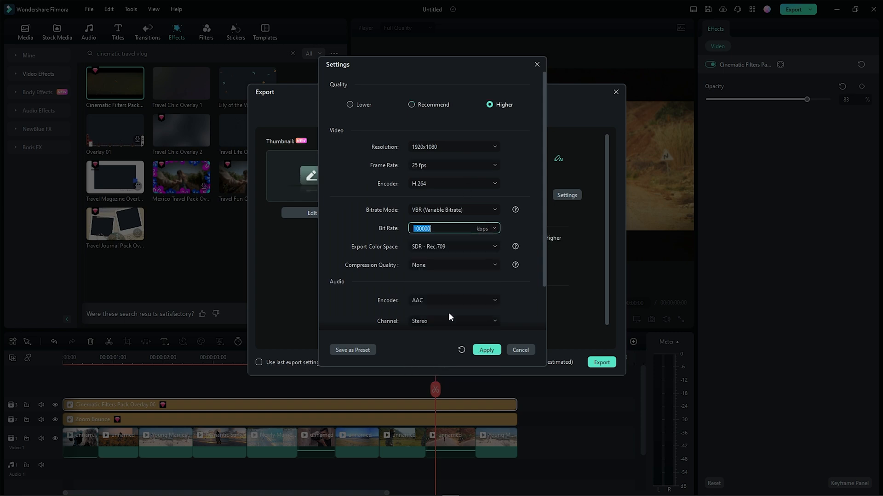
{"action": "left_click", "coordinate": [488, 209]}
{"action": "left_click", "coordinate": [424, 244]}
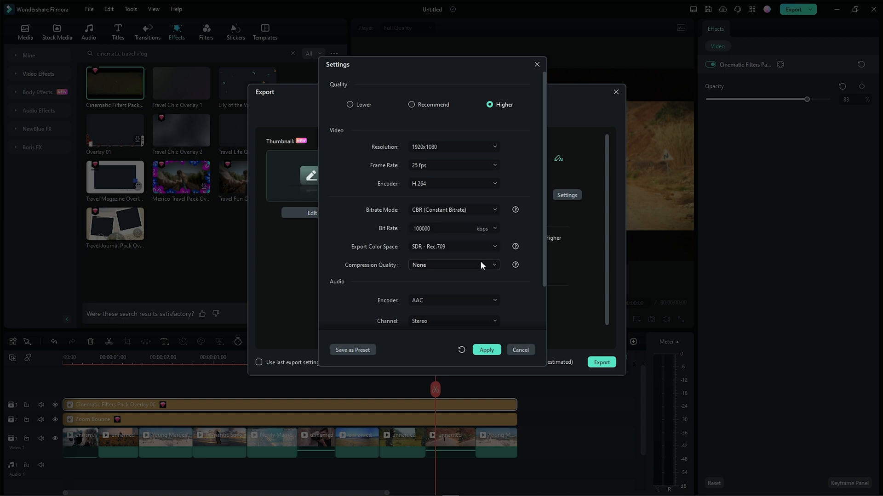
{"action": "left_click", "coordinate": [481, 350]}
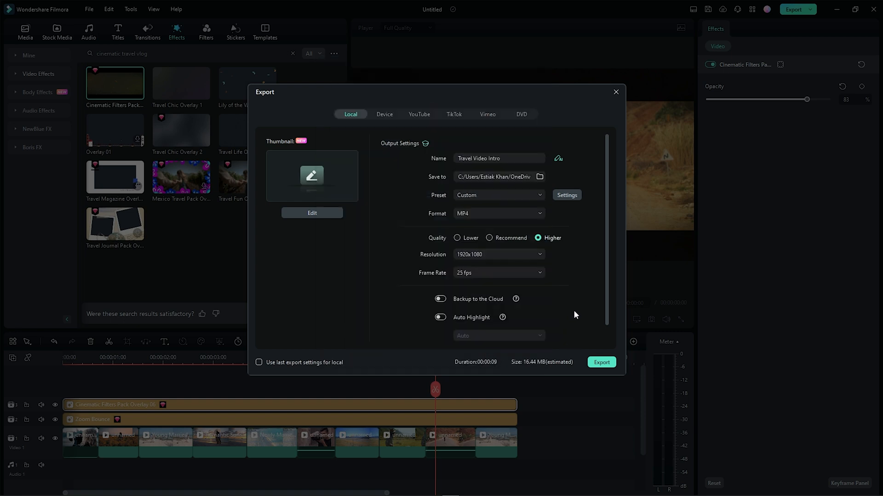
{"action": "left_click", "coordinate": [601, 363]}
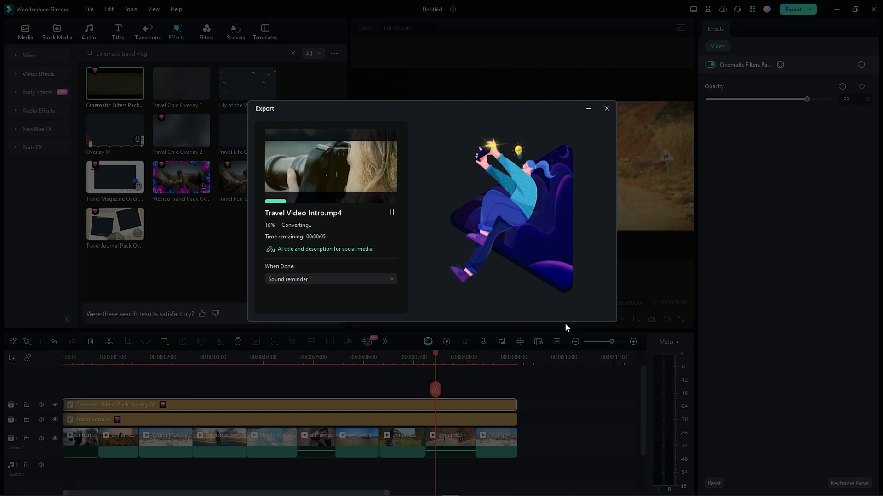